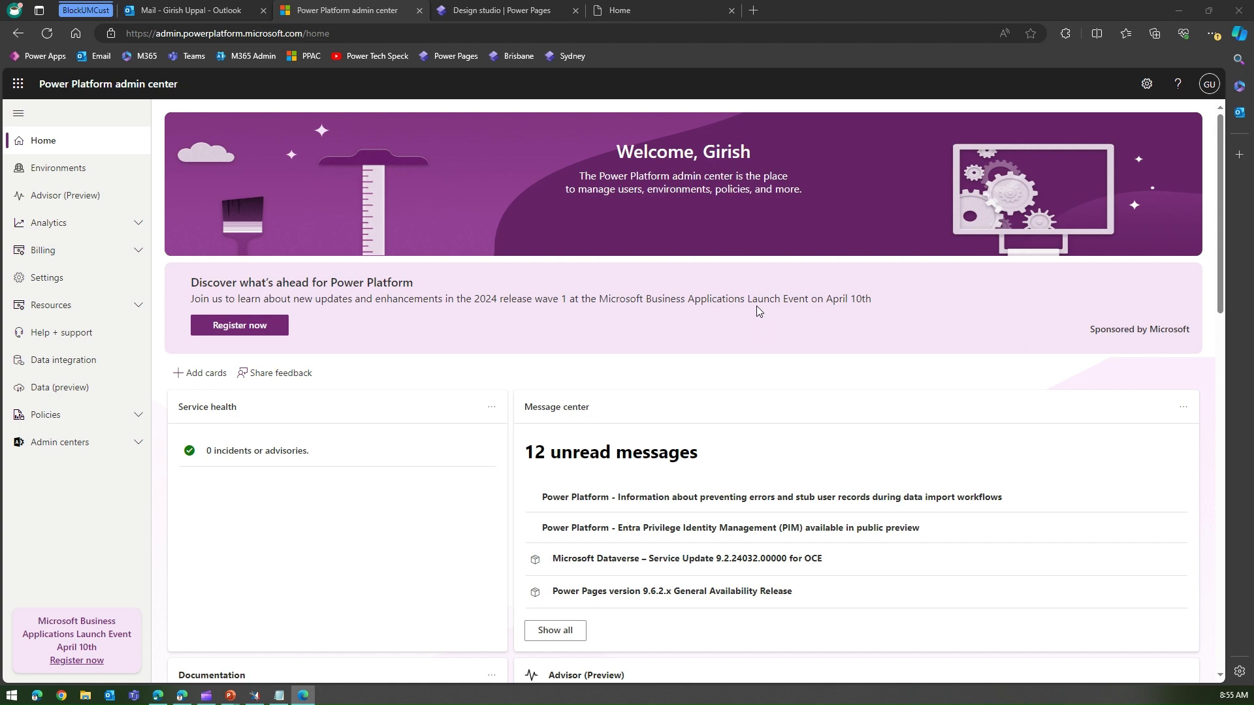
# - Switch to the Outlook draft, add a colleague as recipient and set the subject to "Test"
pyautogui.click(203, 9)
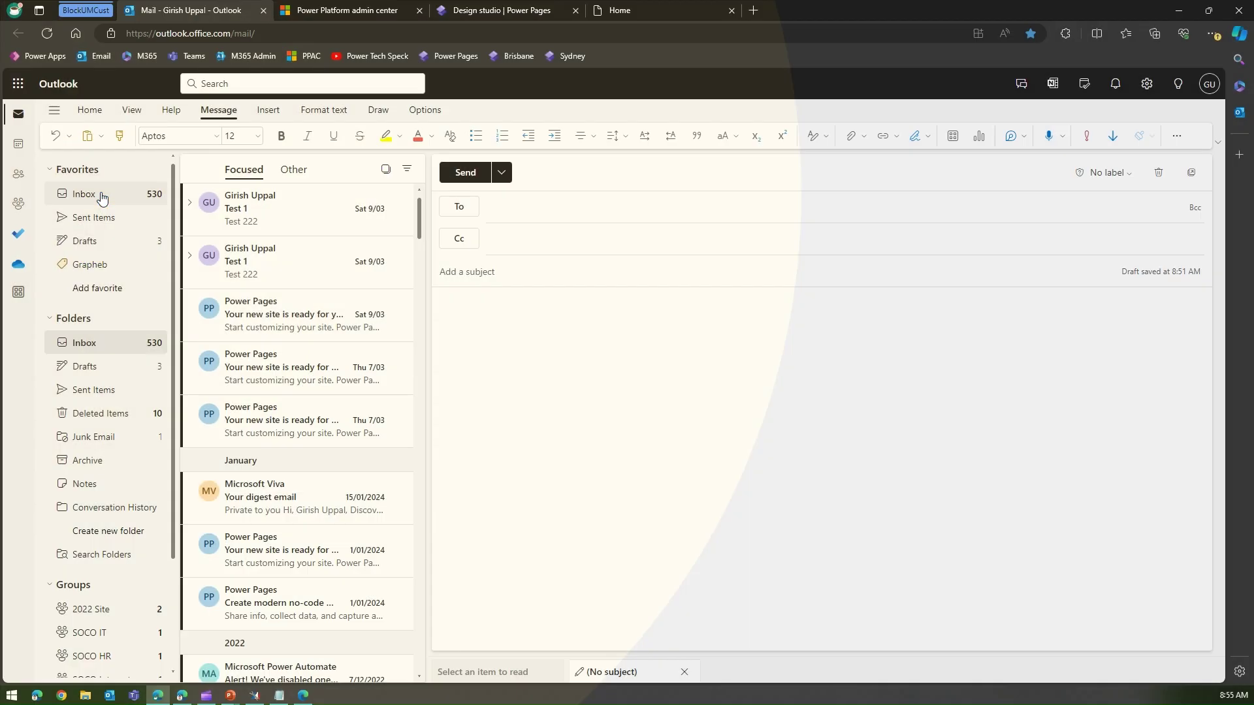
pyautogui.click(101, 196)
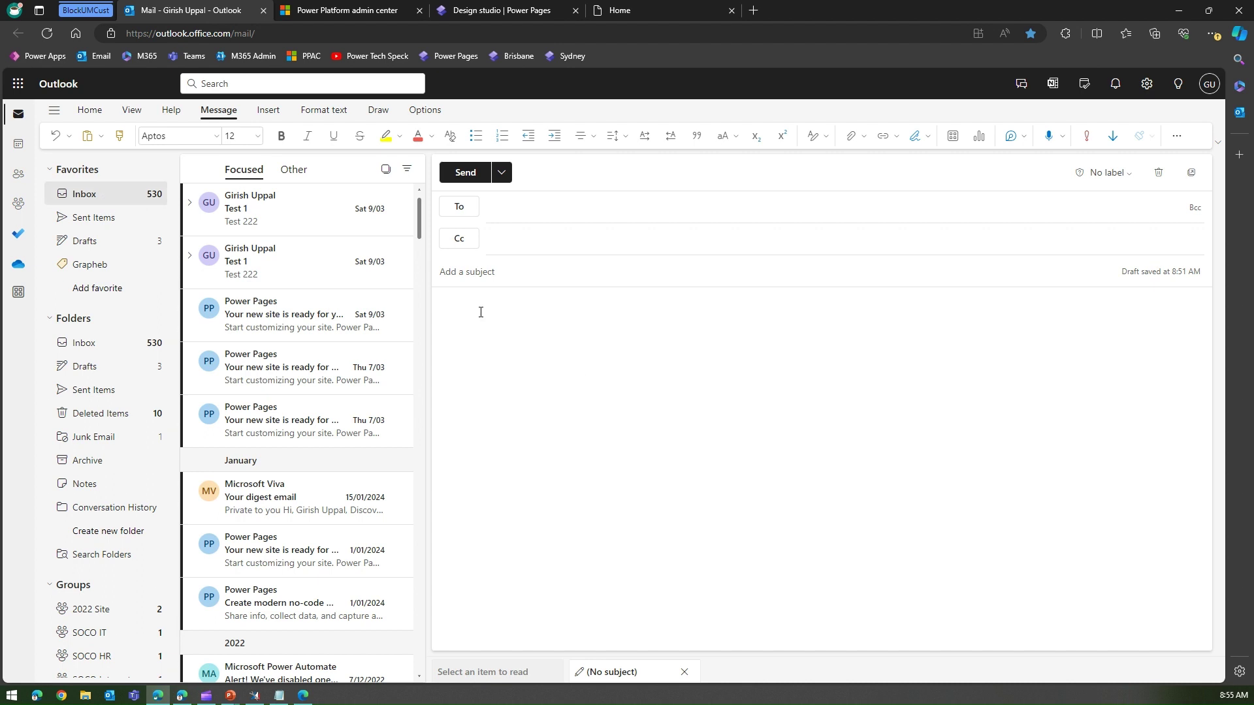
pyautogui.click(512, 207)
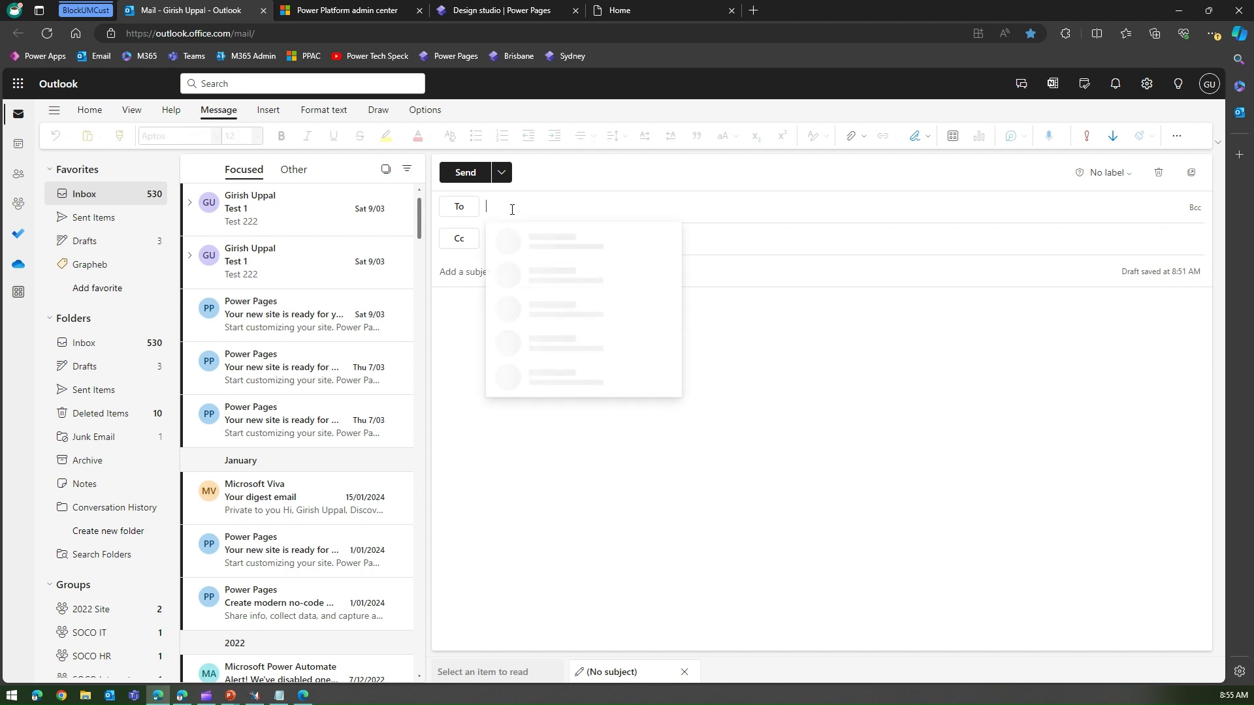
pyautogui.write('alex')
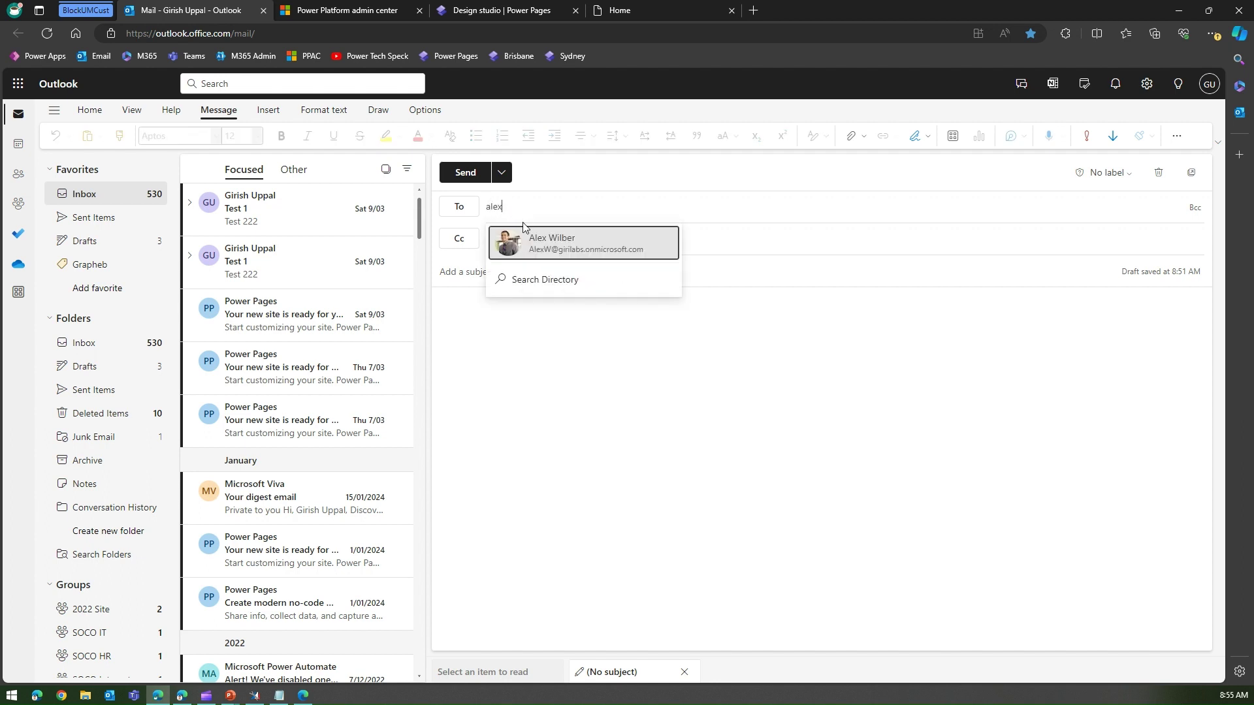
pyautogui.click(514, 244)
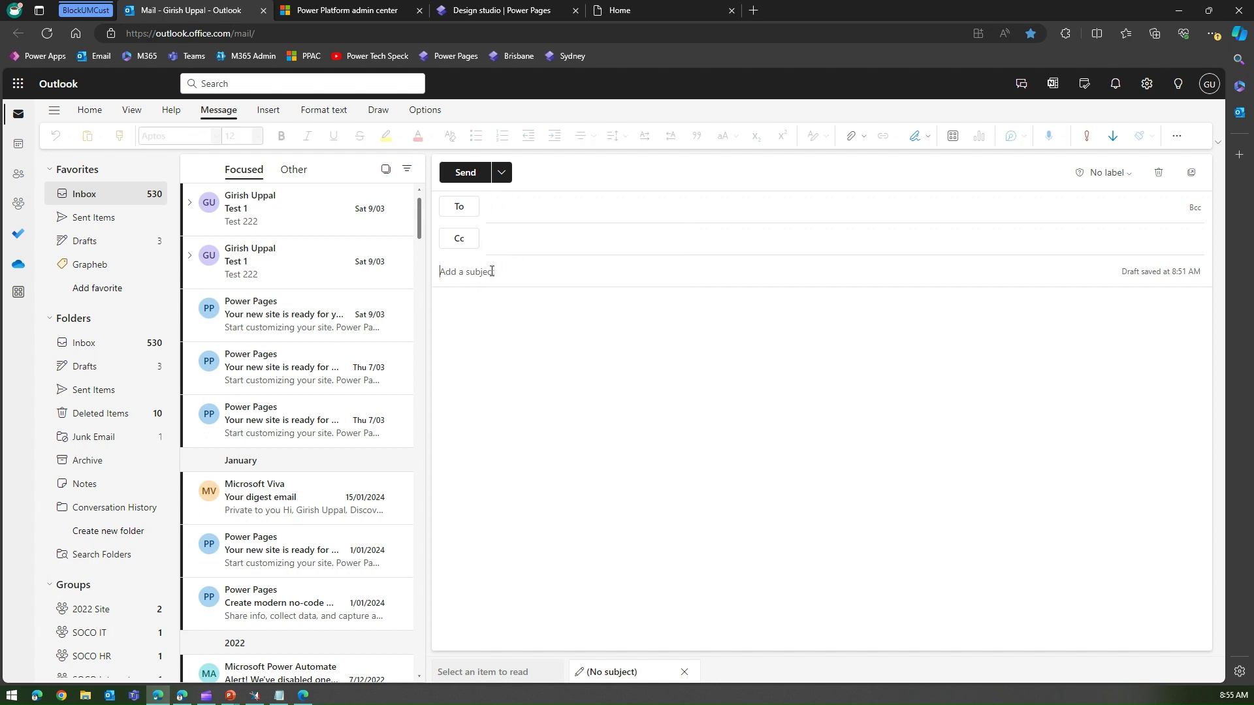
pyautogui.write('Test')
pyautogui.click(487, 329)
pyautogui.press('Return')
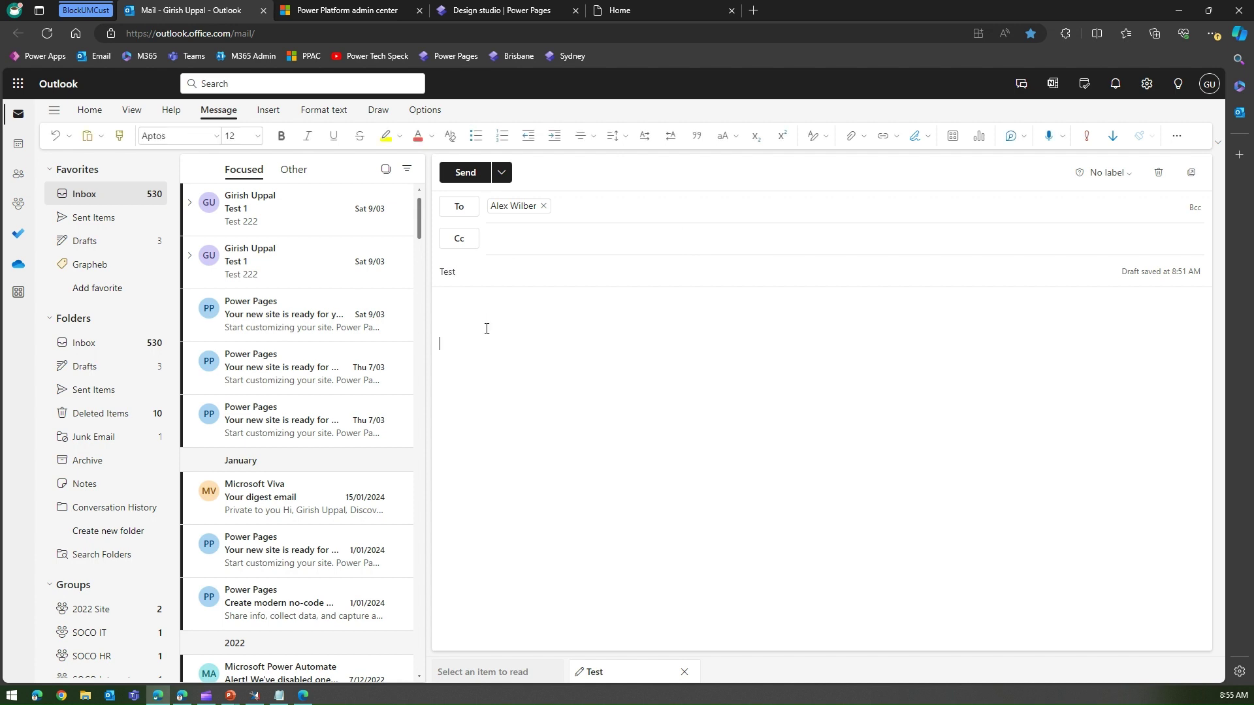
pyautogui.write('Hello Alex, Can you please refer to phone call f')
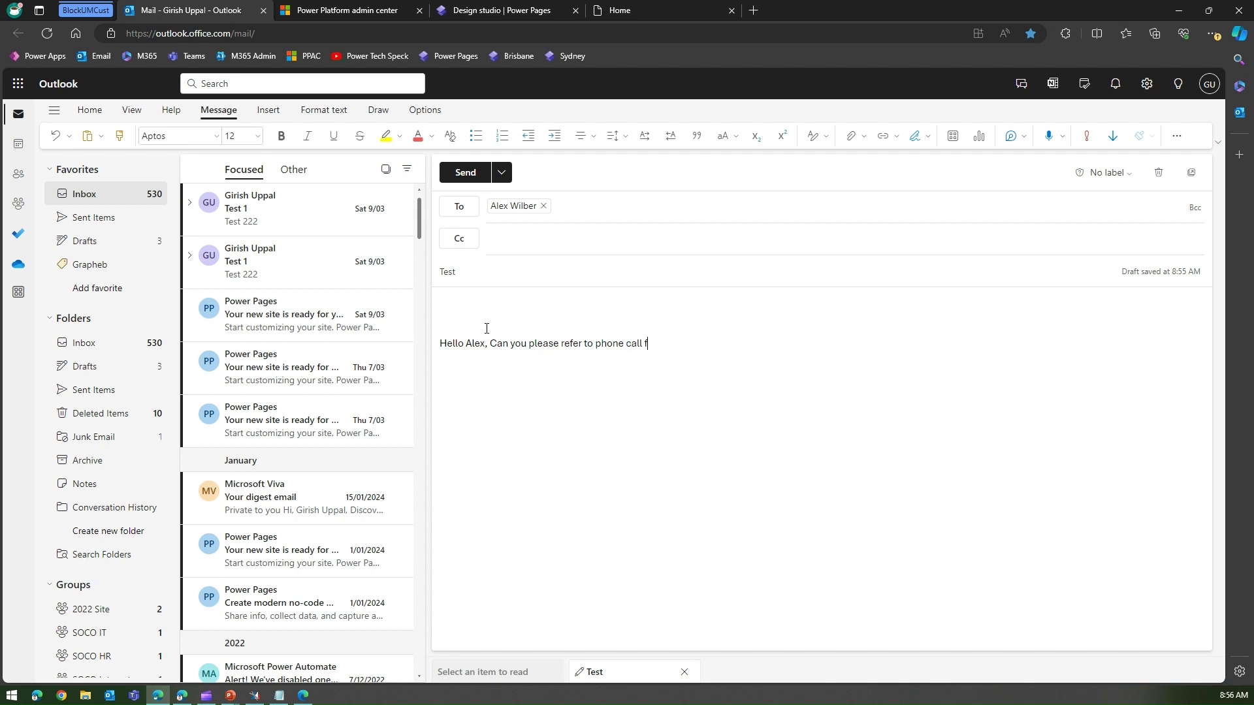
pyautogui.write('rom @')
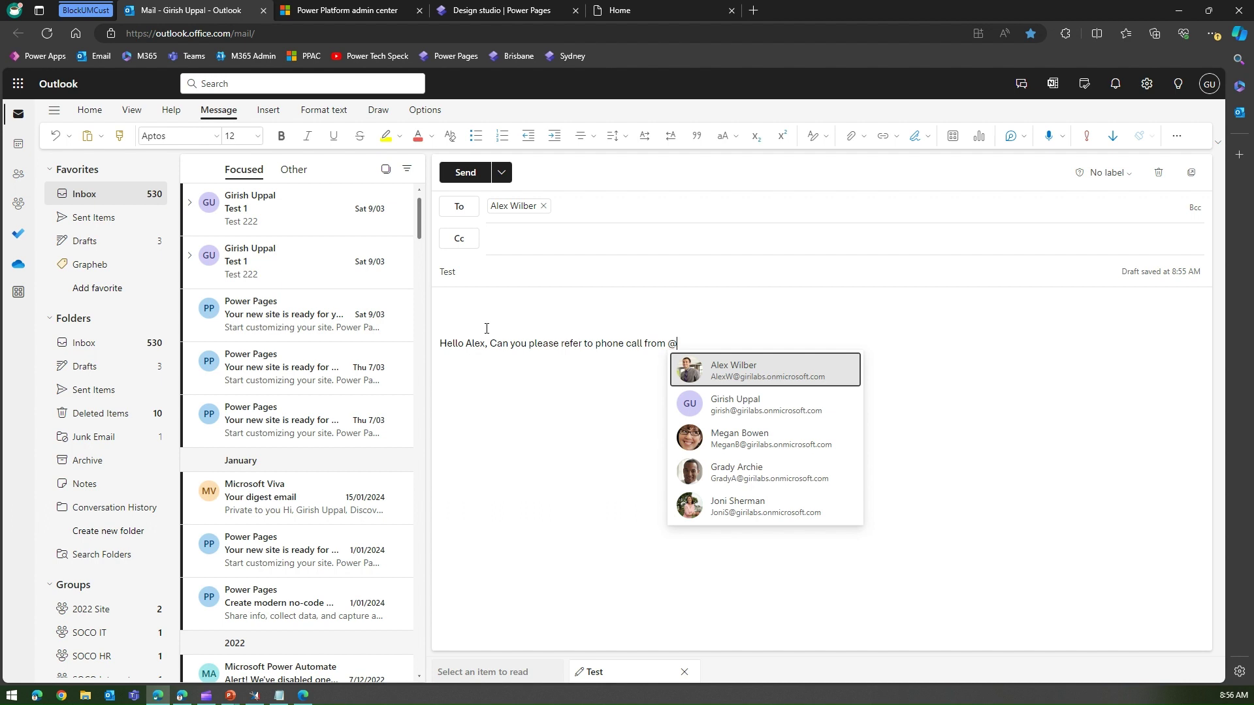
pyautogui.click(751, 472)
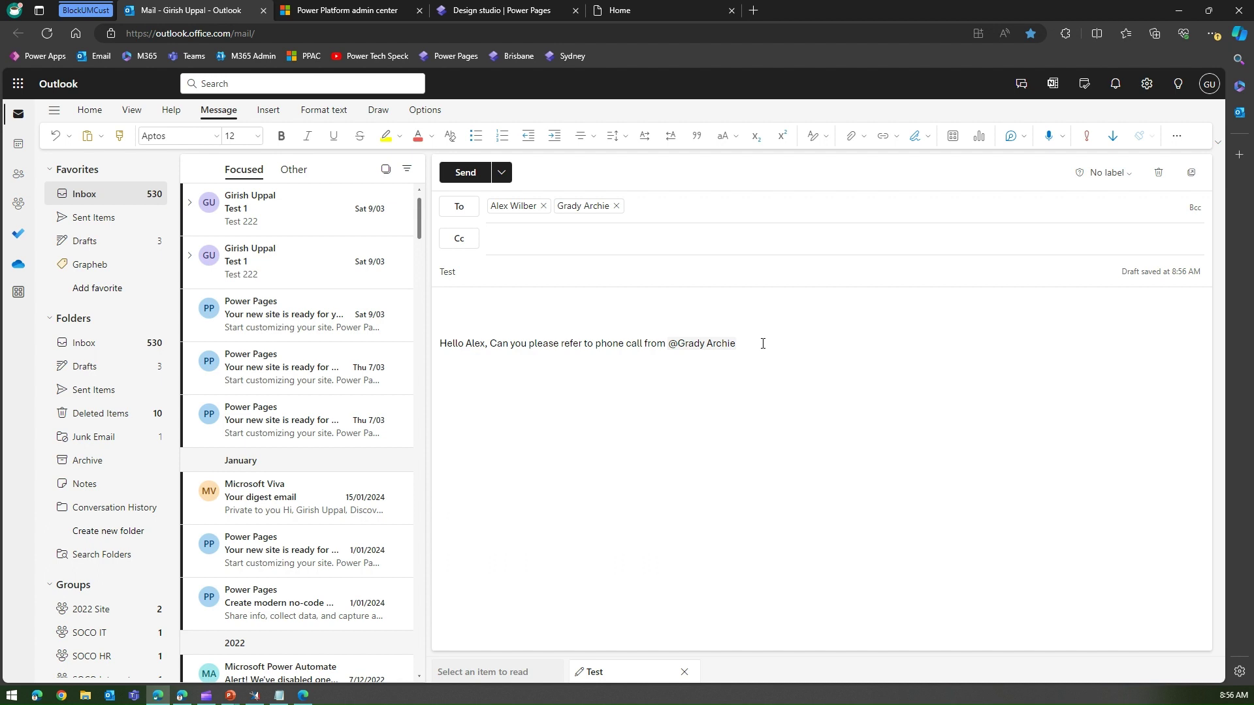
# - Insert a link to the Test PPT file below the message with the slash file picker and add "- Can you please review ?"
pyautogui.write('/')
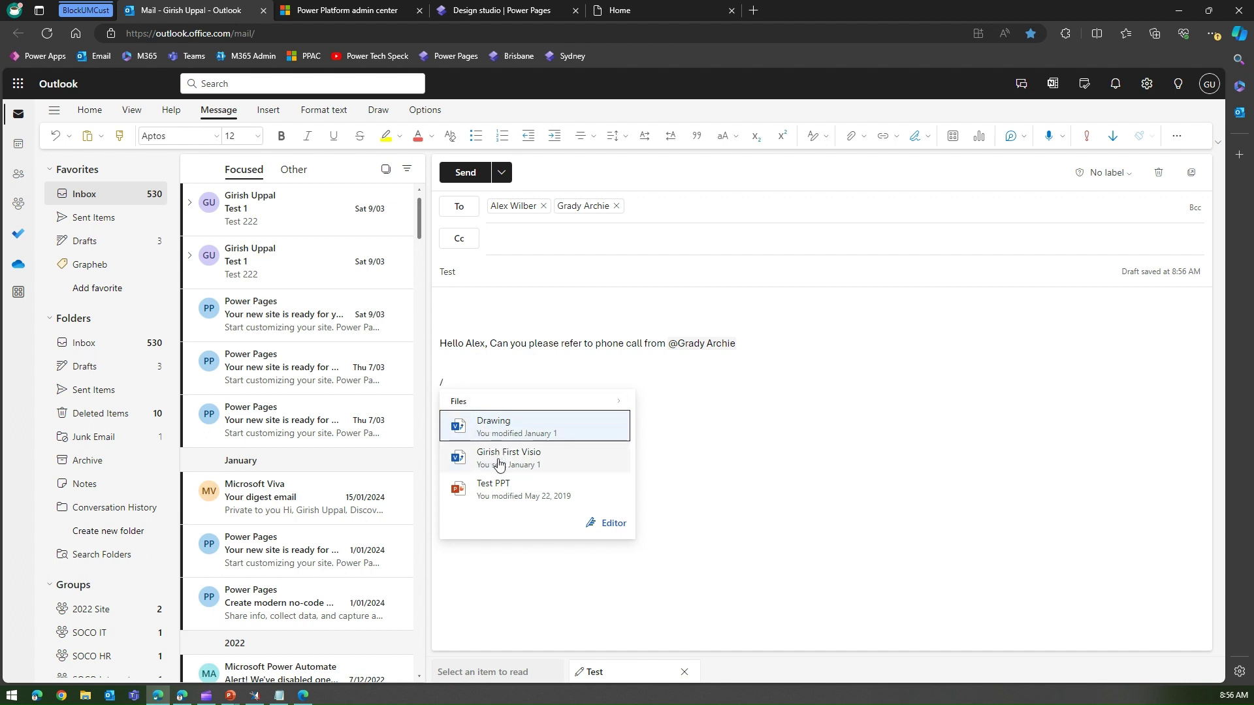
pyautogui.click(514, 490)
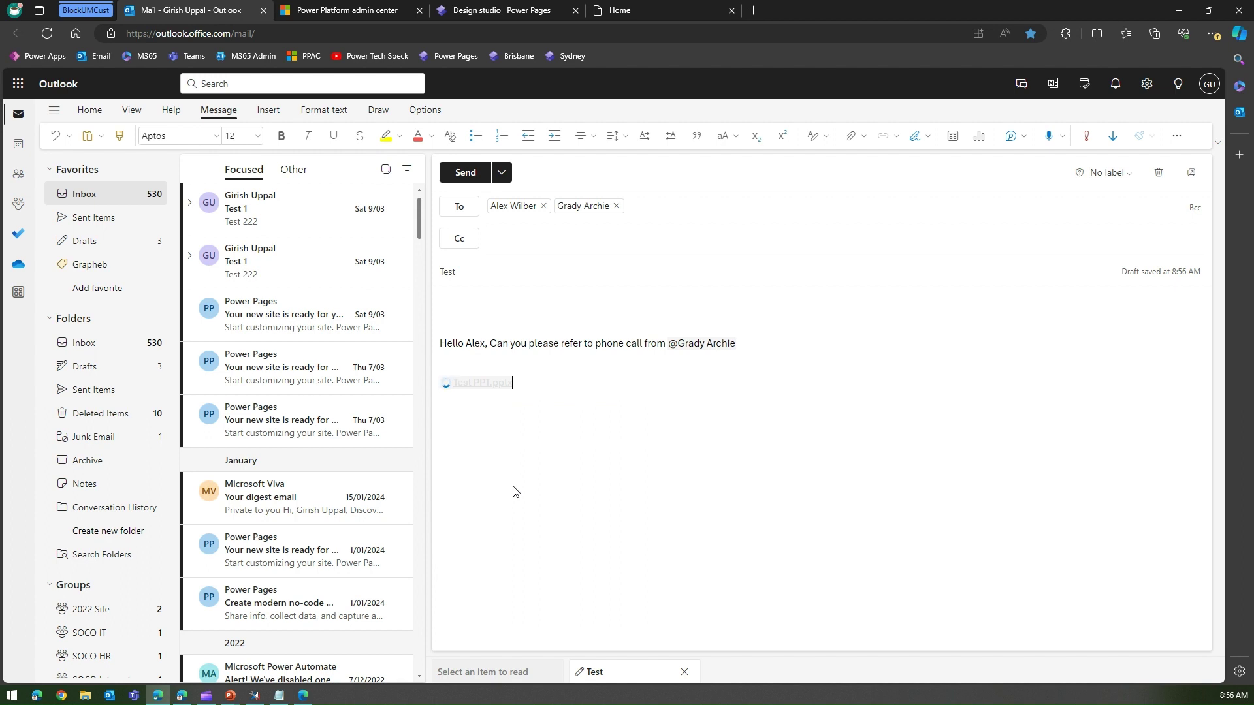
pyautogui.write('- Can you please review ?')
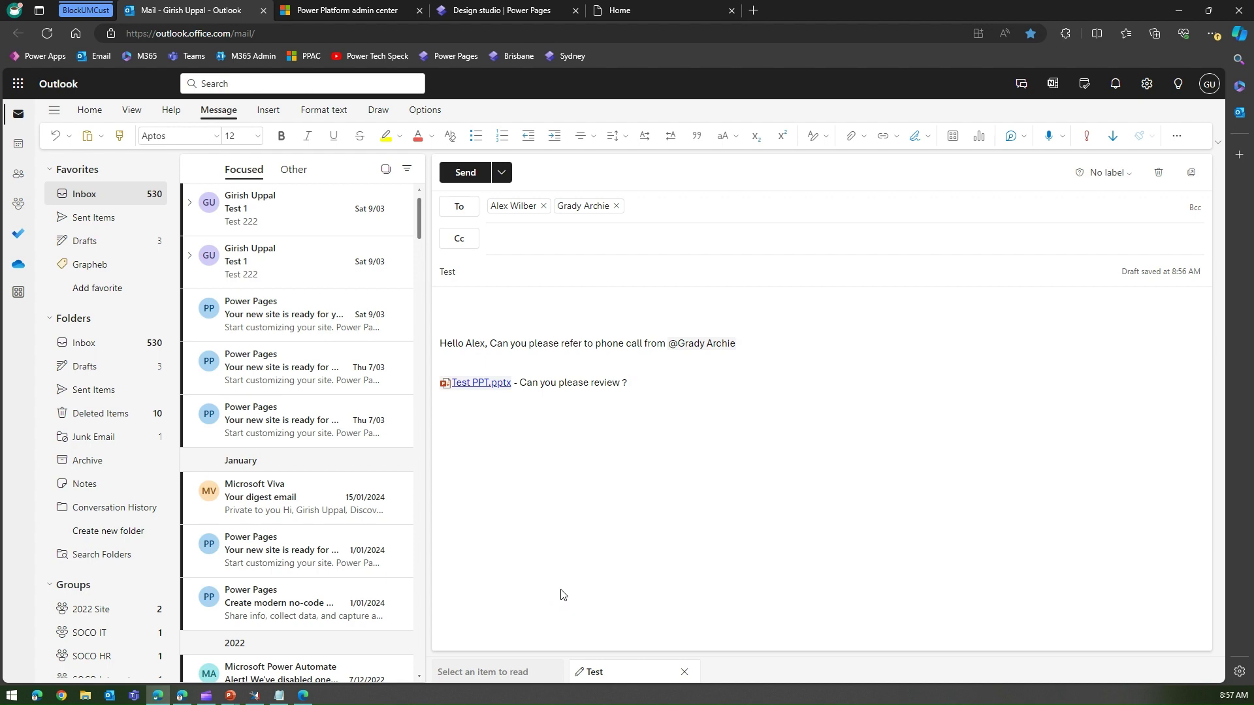
pyautogui.hotkey('ctrl', 'Tab')
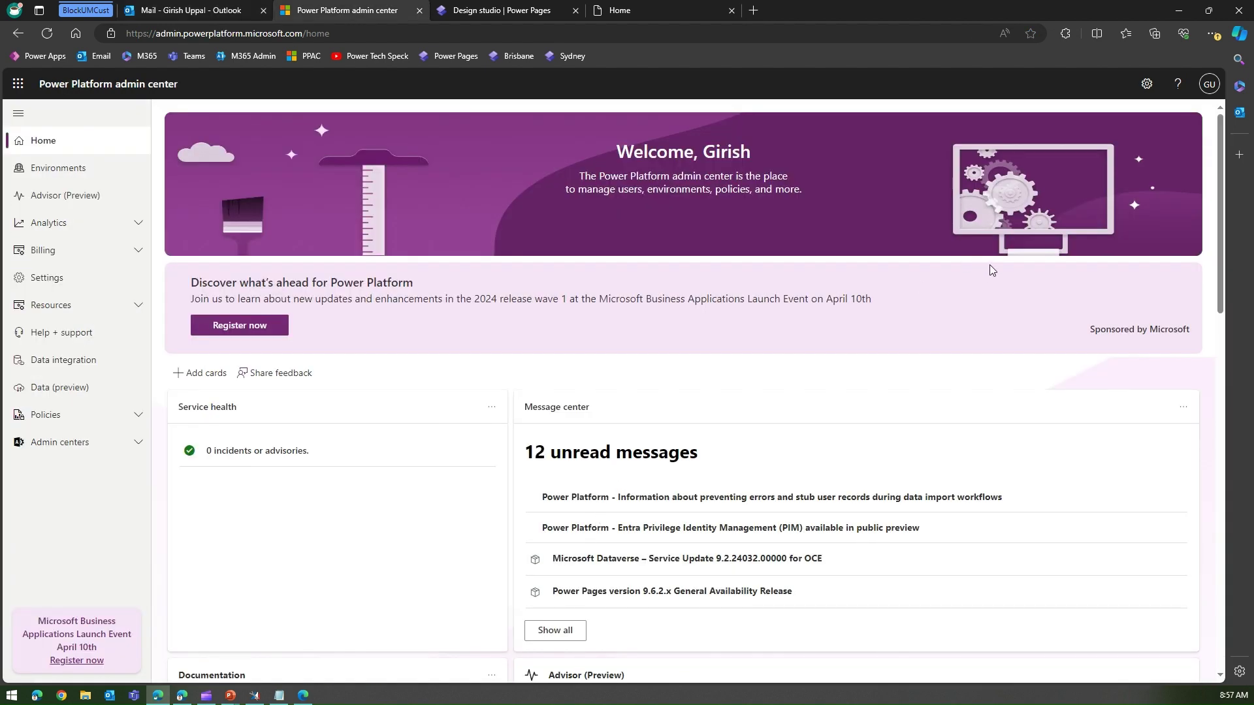
pyautogui.hotkey('ctrl', 'shift', 'Tab')
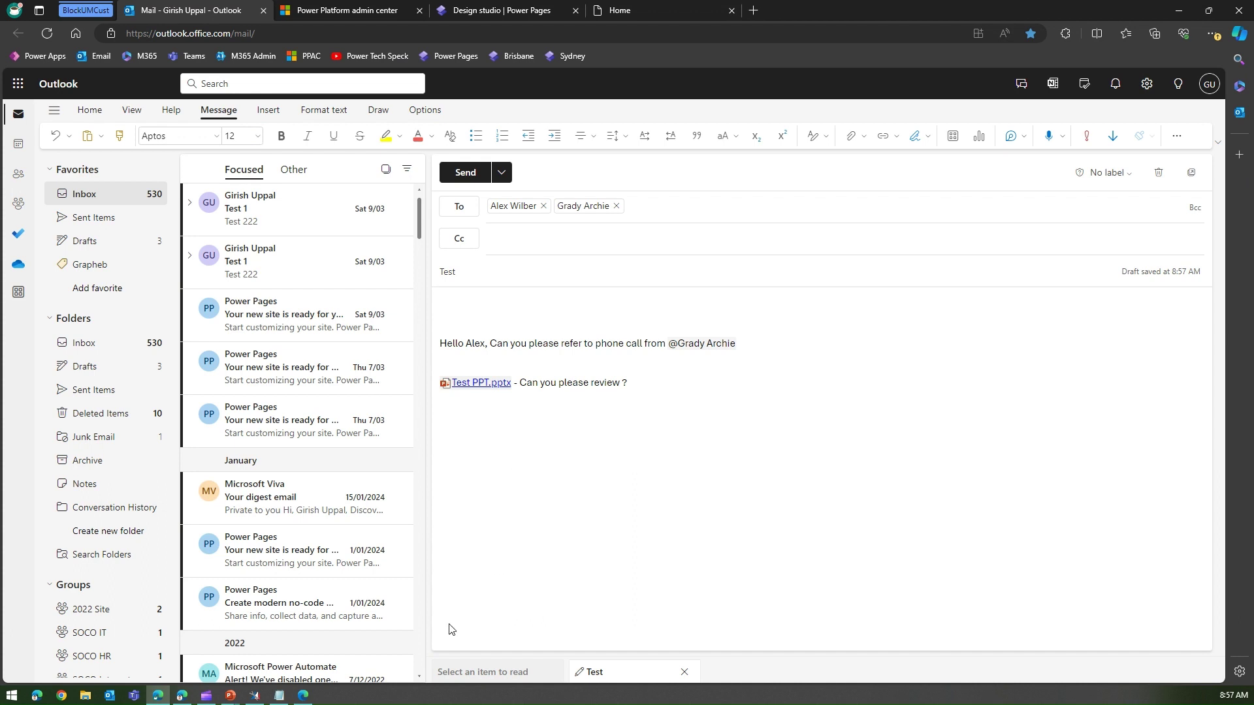
pyautogui.moveTo(182, 699)
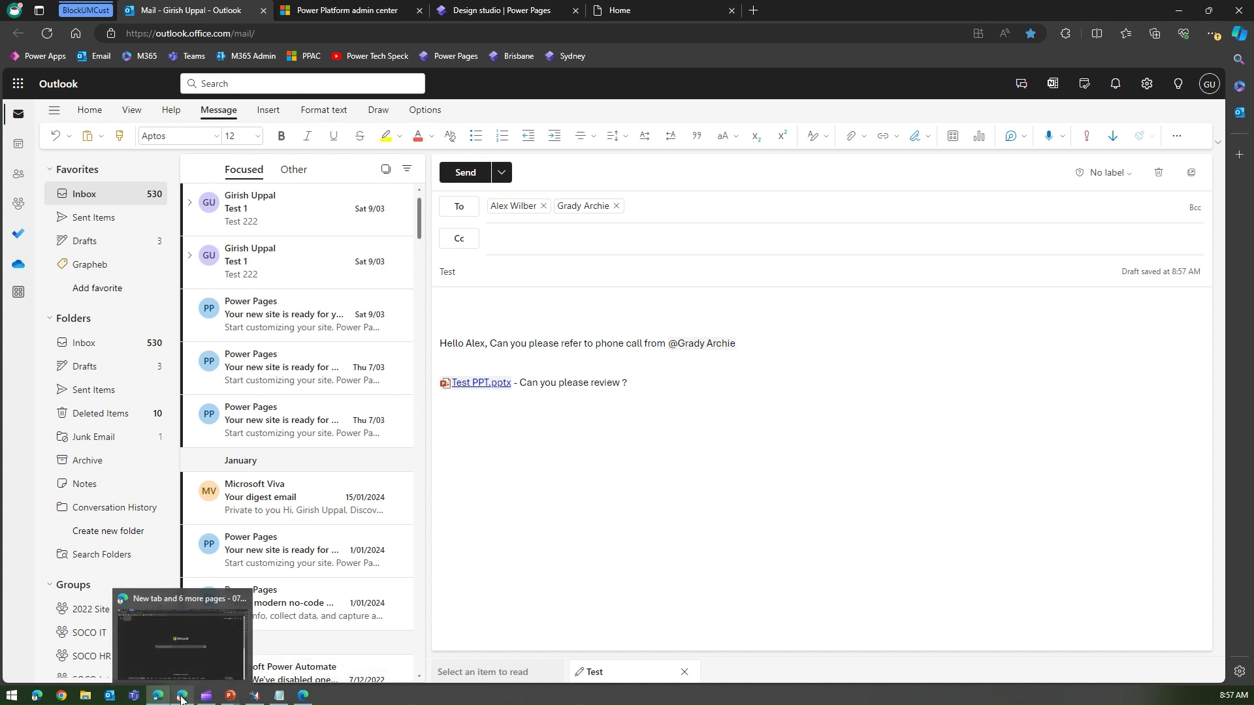
pyautogui.click(181, 697)
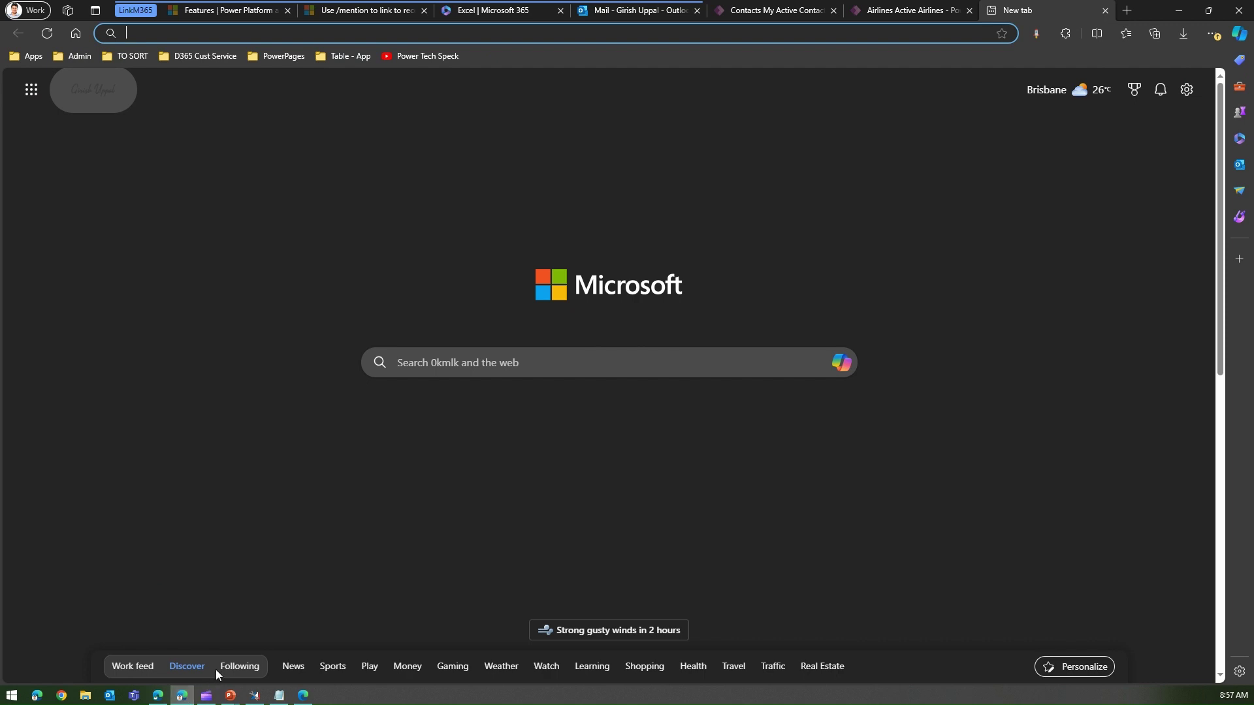
pyautogui.click(158, 697)
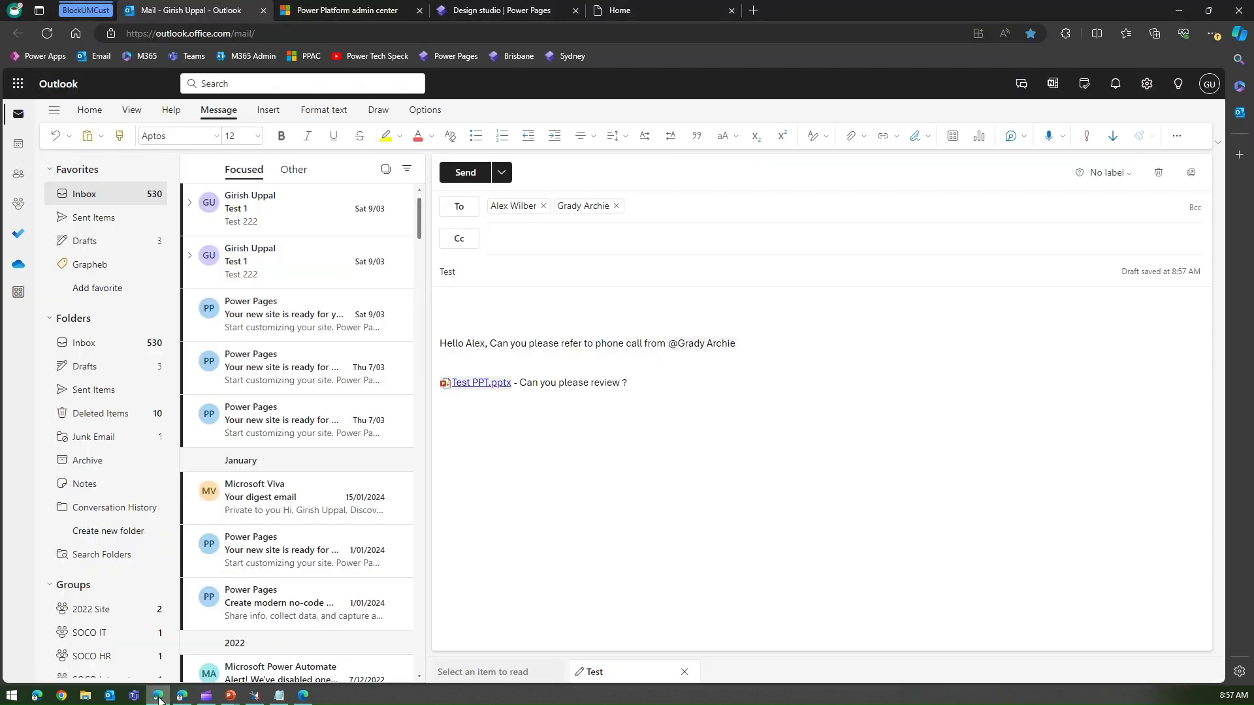
# - Switch to the Power Platform admin center and open the product Features settings of the Giri US environment
pyautogui.click(320, 13)
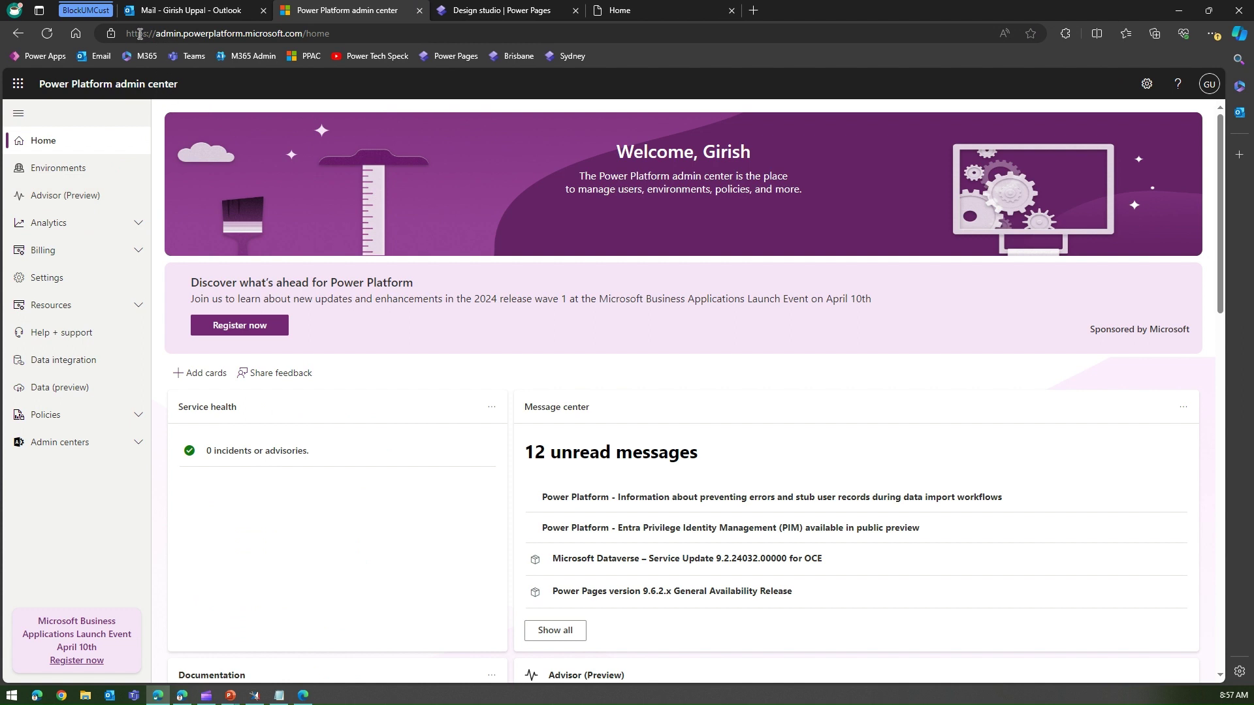
pyautogui.click(75, 172)
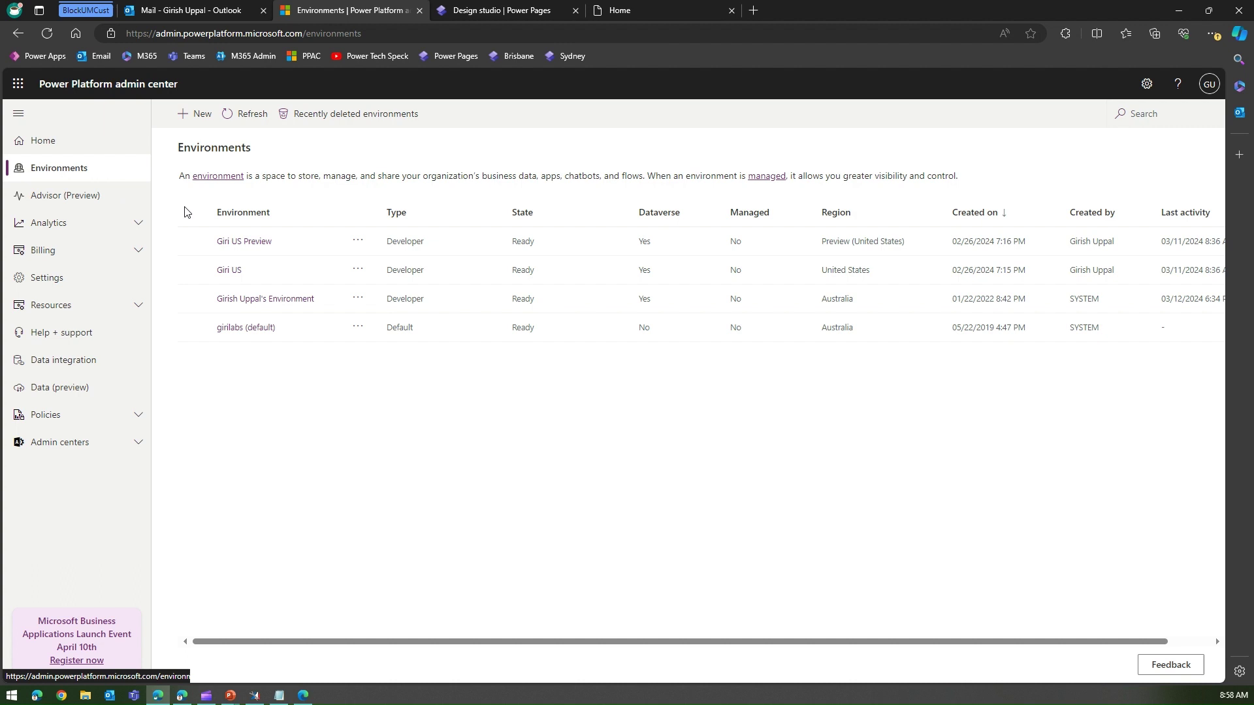
pyautogui.click(359, 271)
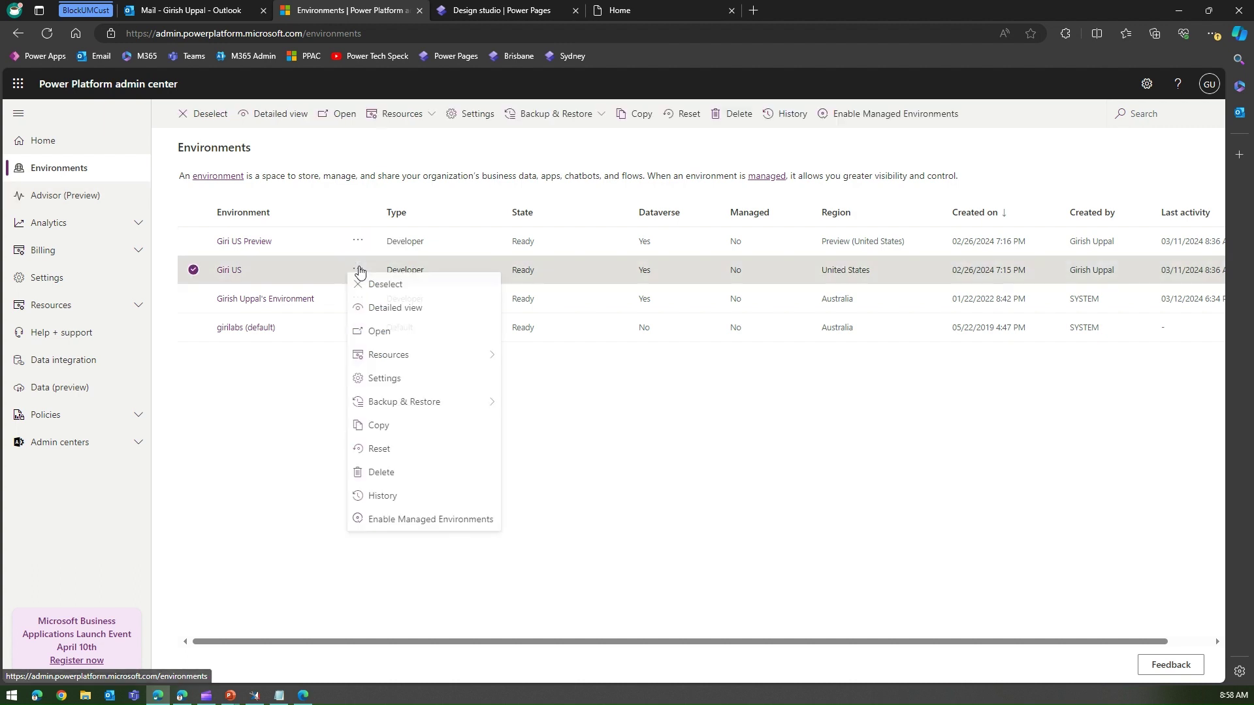
pyautogui.click(385, 381)
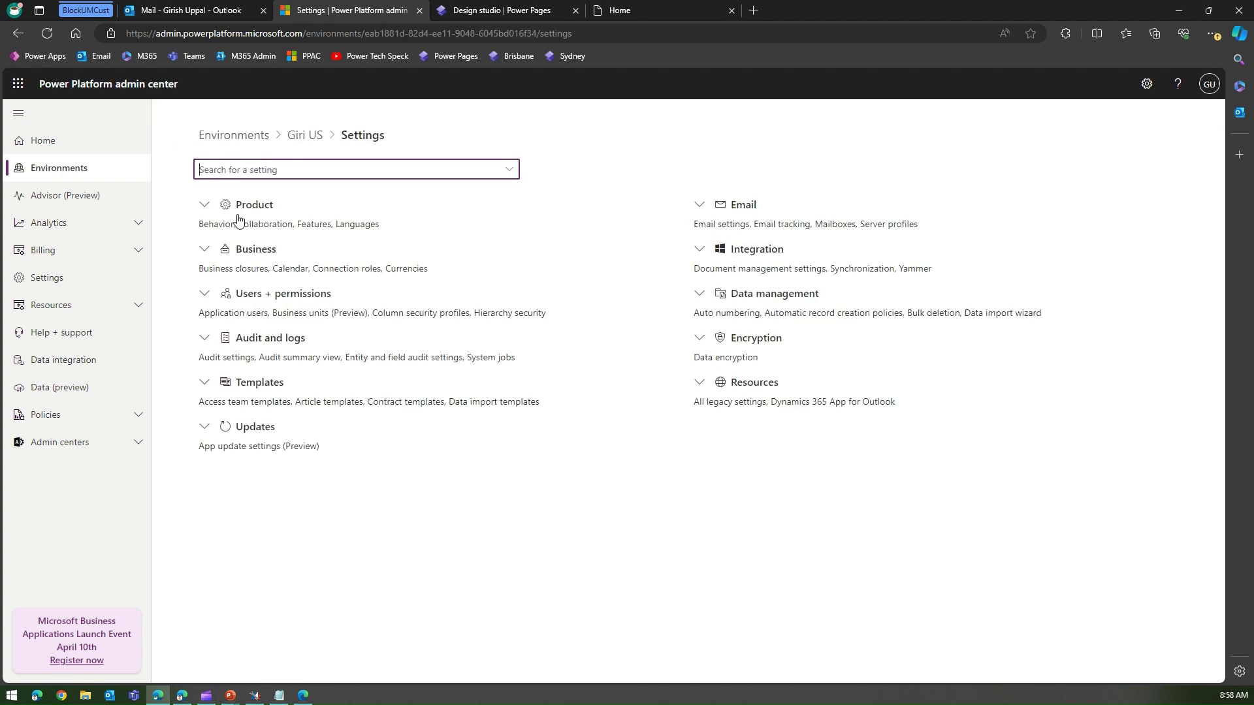
pyautogui.click(204, 207)
pyautogui.click(216, 263)
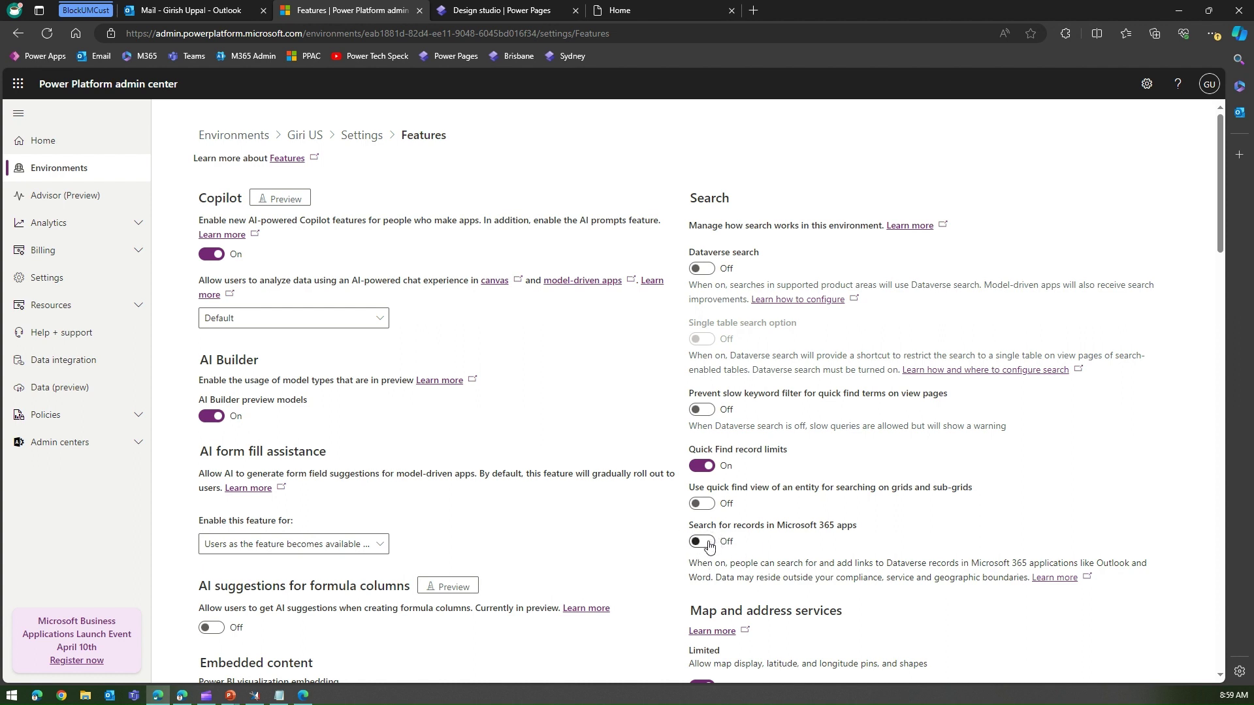
# - Turn on "Search for records in Microsoft 365 apps" and save the environment's feature settings
pyautogui.click(709, 545)
pyautogui.moveTo(1221, 248); pyautogui.dragTo(1220, 679)
pyautogui.click(1089, 663)
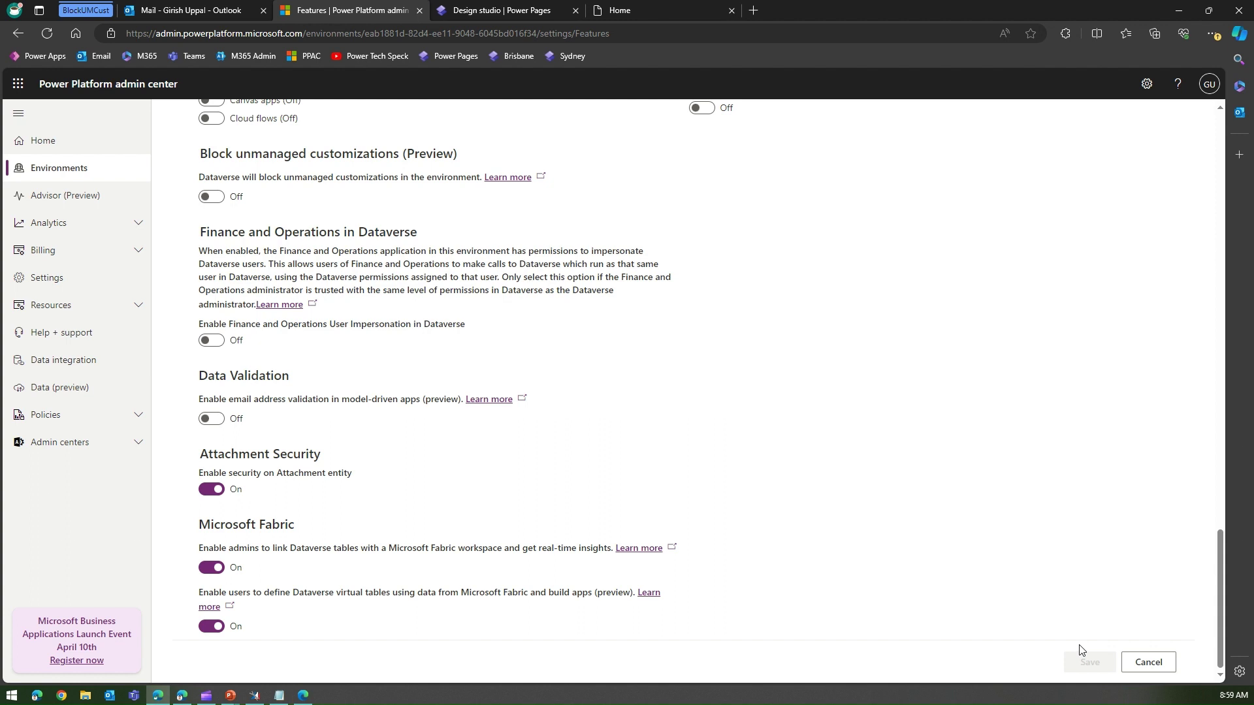
# - Switch to the Outlook mailbox in the Work profile browser window and start a new email to a colleague with the subject "Test"
pyautogui.click(182, 697)
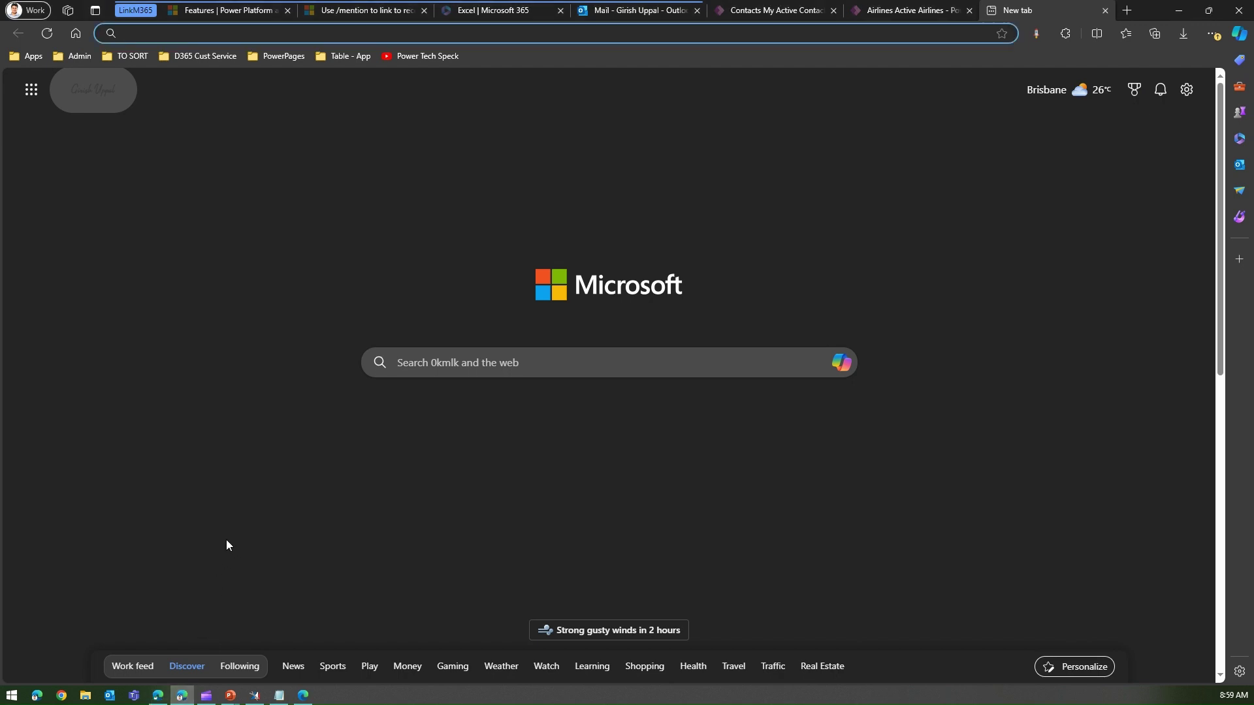
pyautogui.click(606, 14)
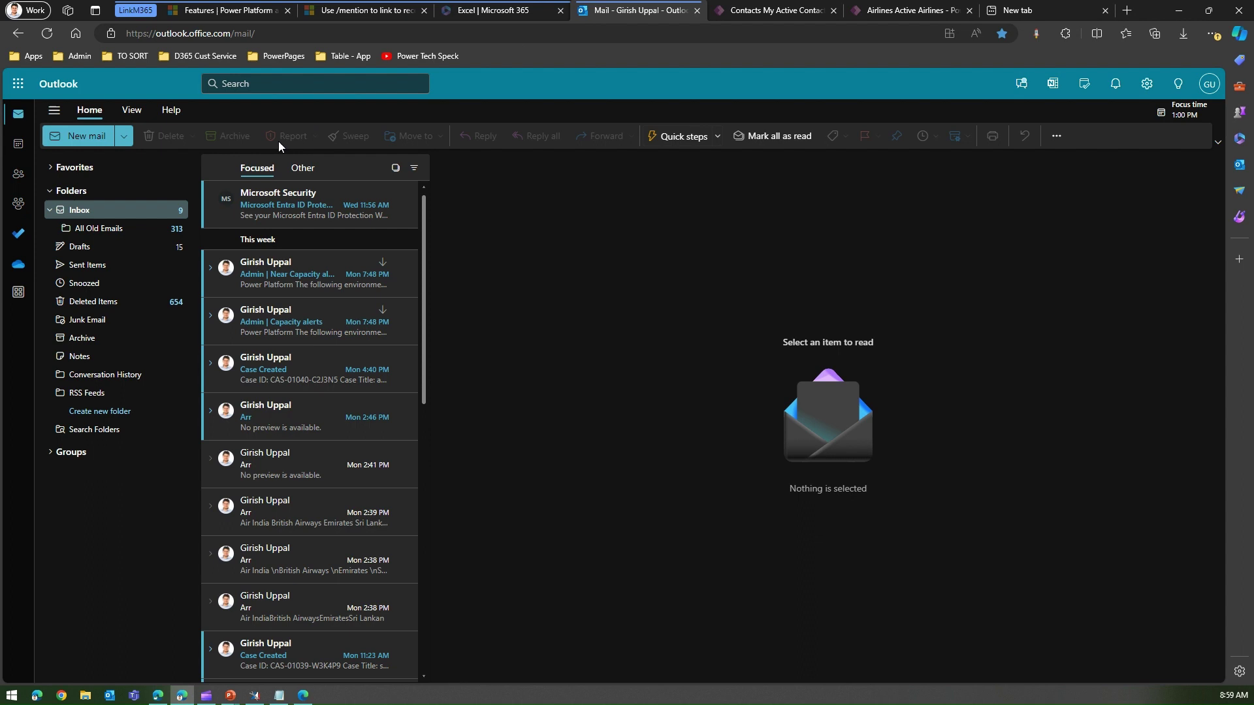
pyautogui.click(87, 136)
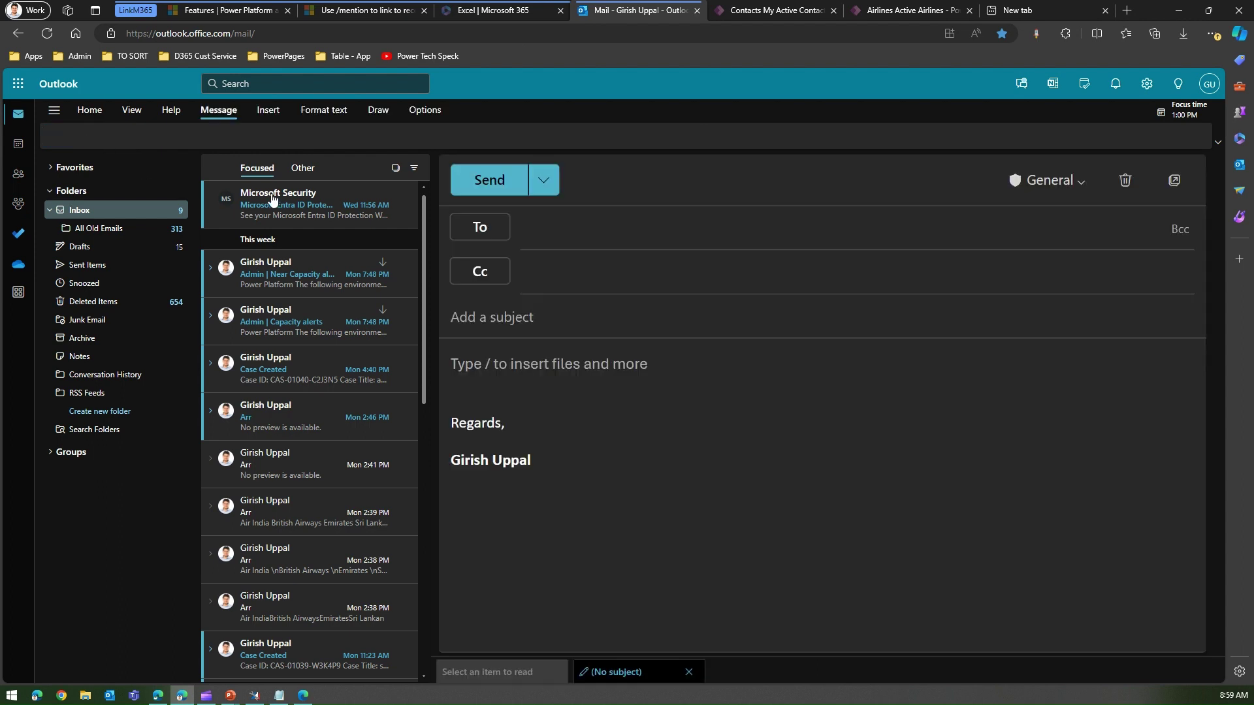
pyautogui.click(539, 245)
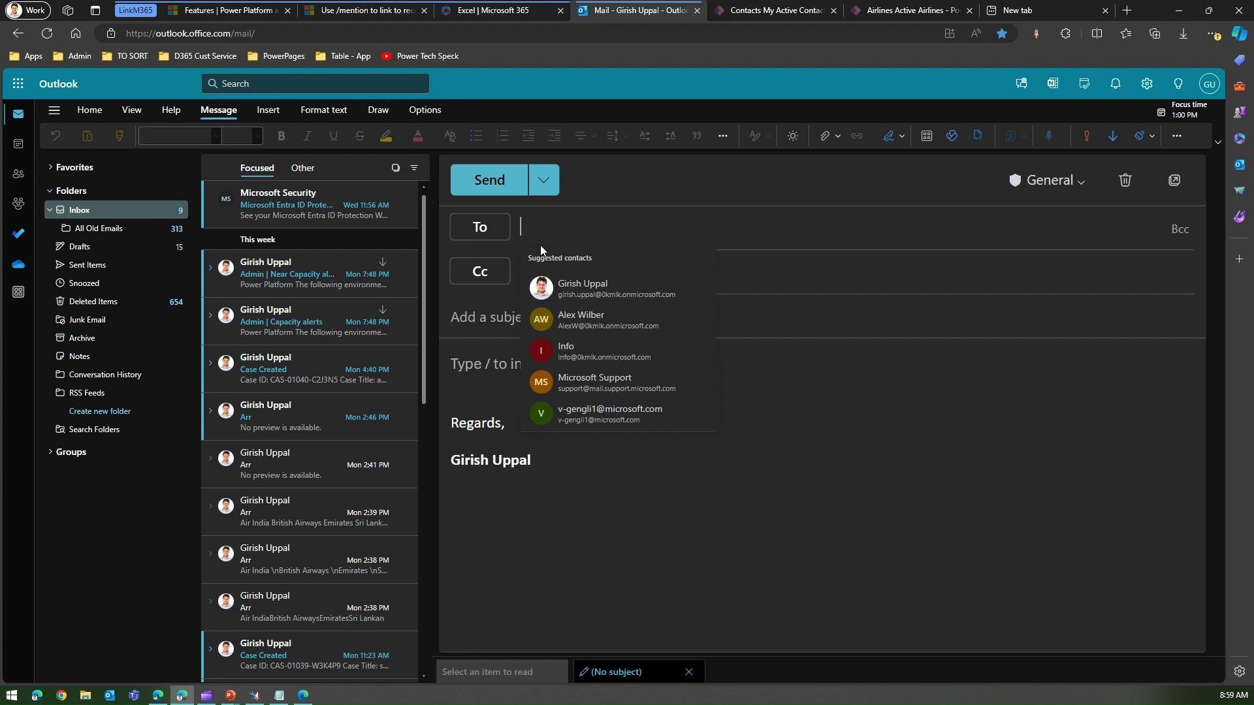
pyautogui.write('alex')
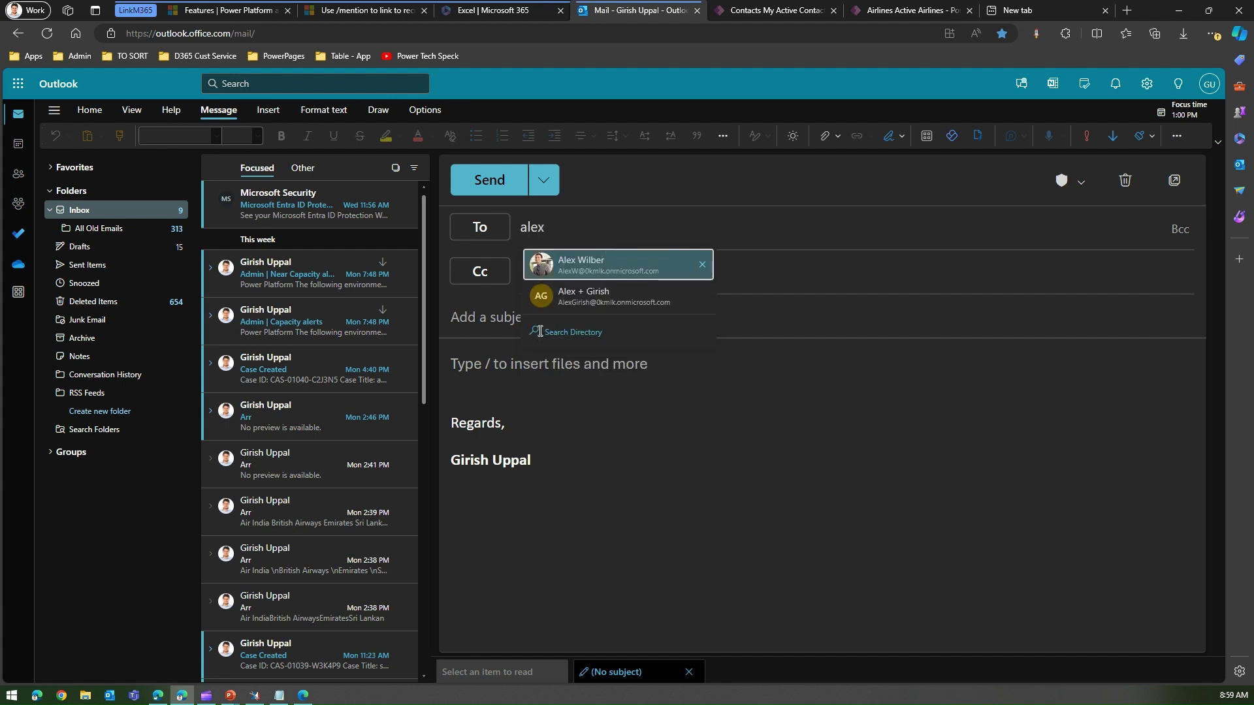
pyautogui.press('Return')
pyautogui.click(518, 321)
pyautogui.write('Test')
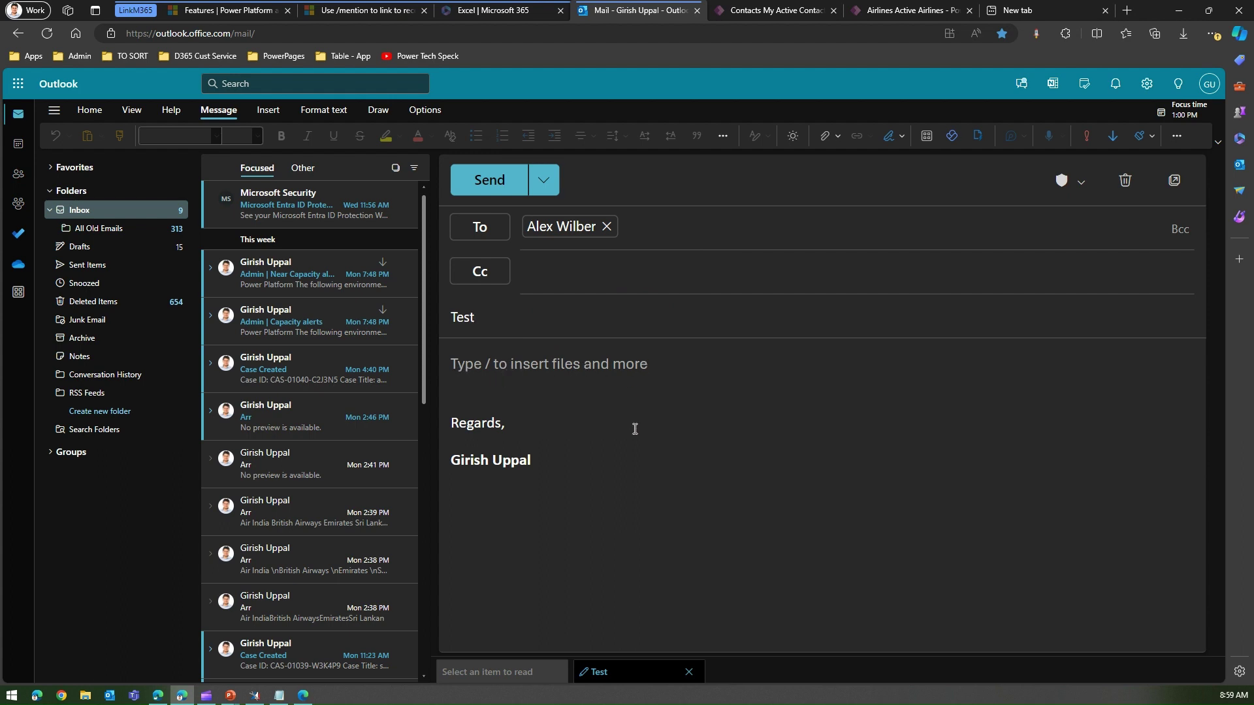
pyautogui.click(511, 385)
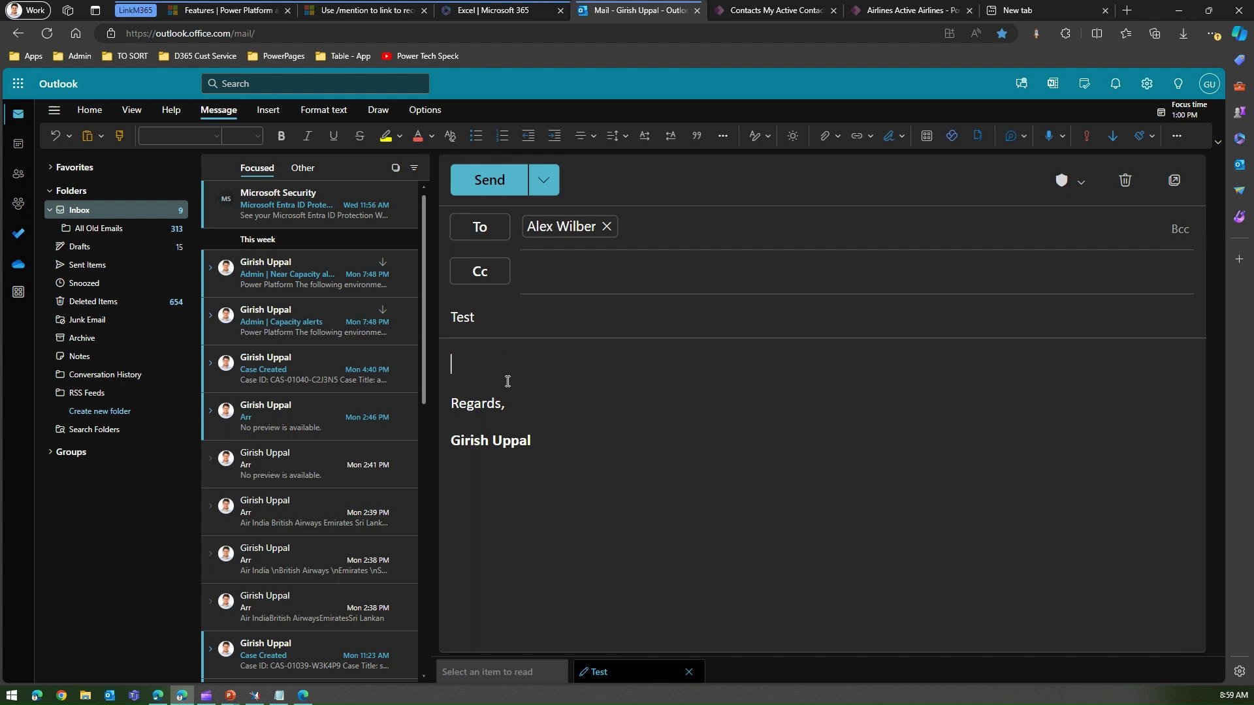
pyautogui.press('Return')
pyautogui.press('Return')
pyautogui.press('Return')
pyautogui.press('Return')
pyautogui.press('Return')
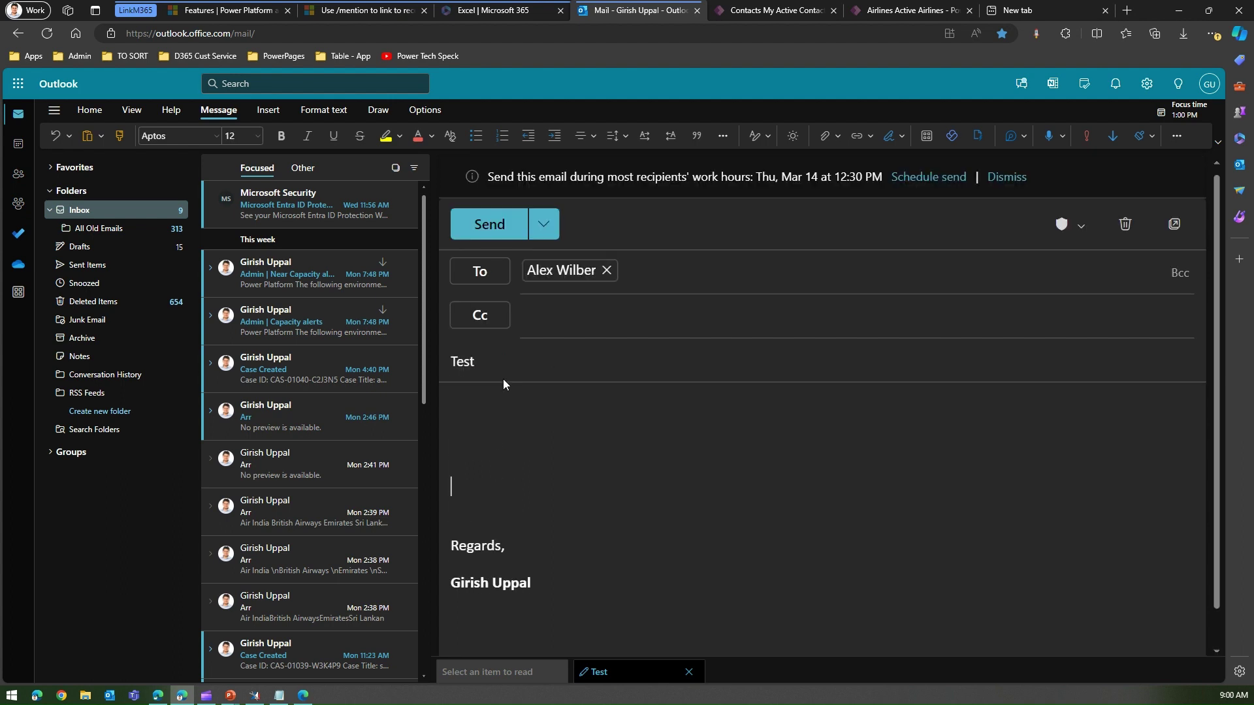
pyautogui.write('@')
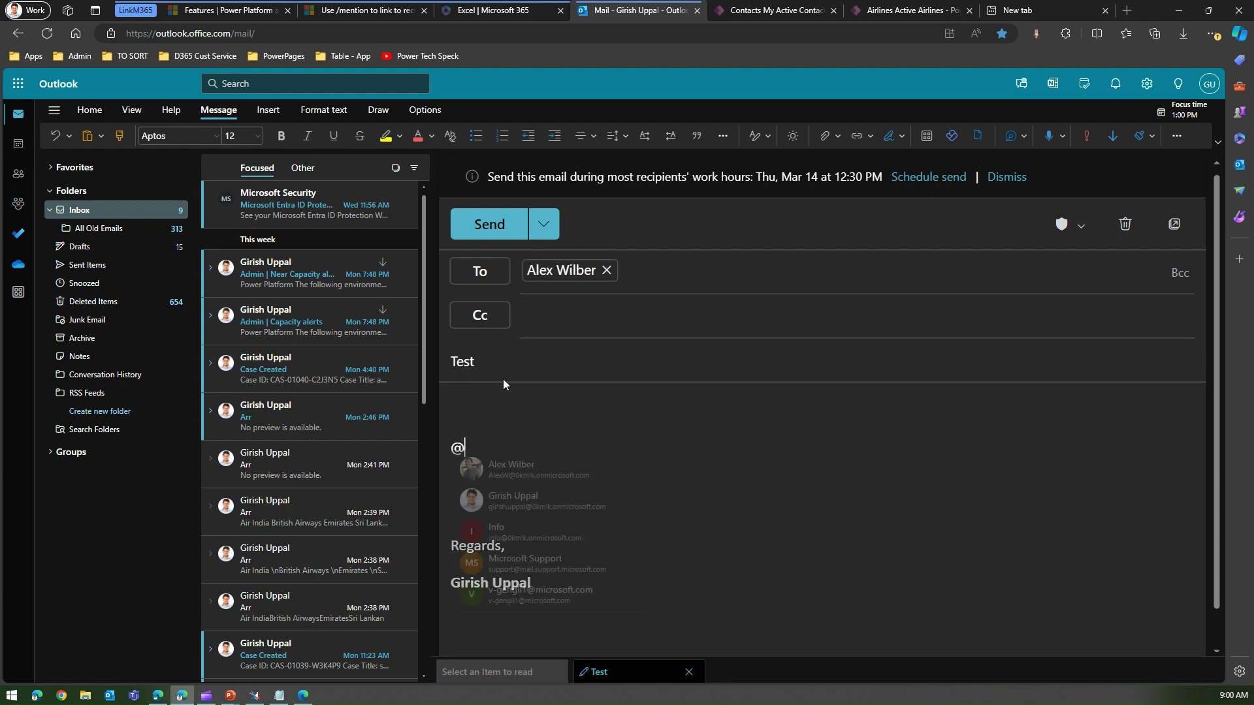
pyautogui.write('ade')
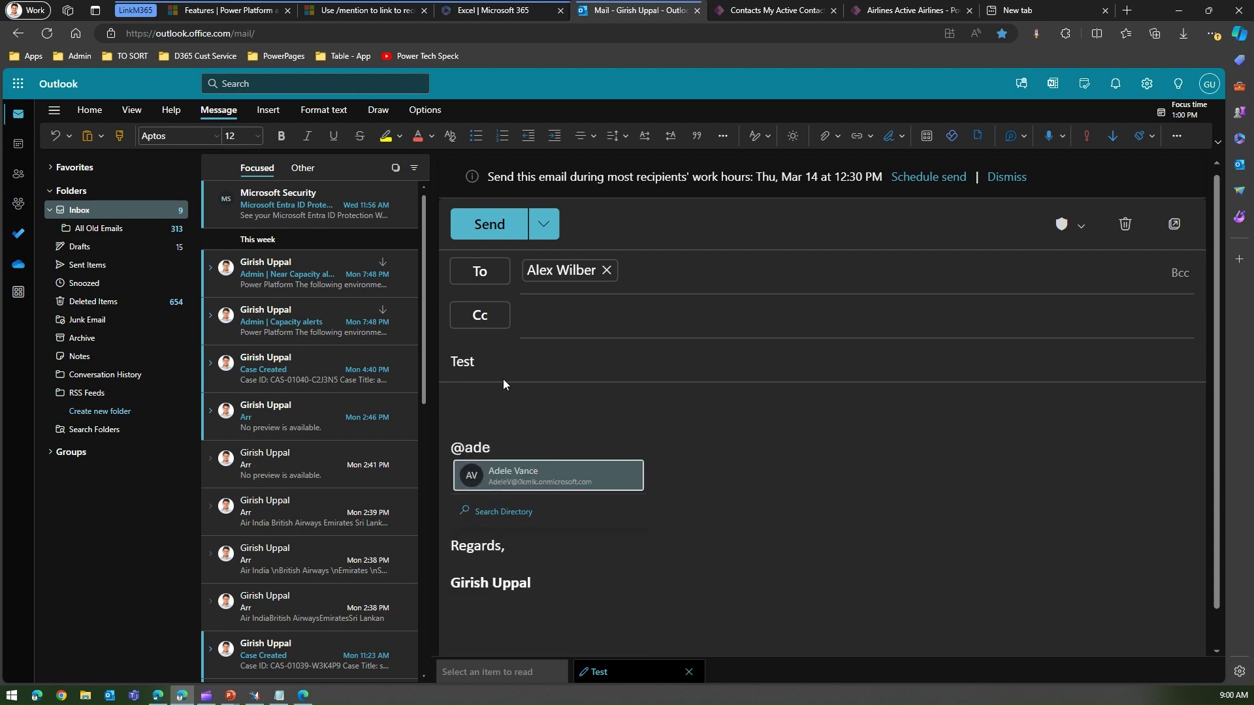
pyautogui.click(574, 473)
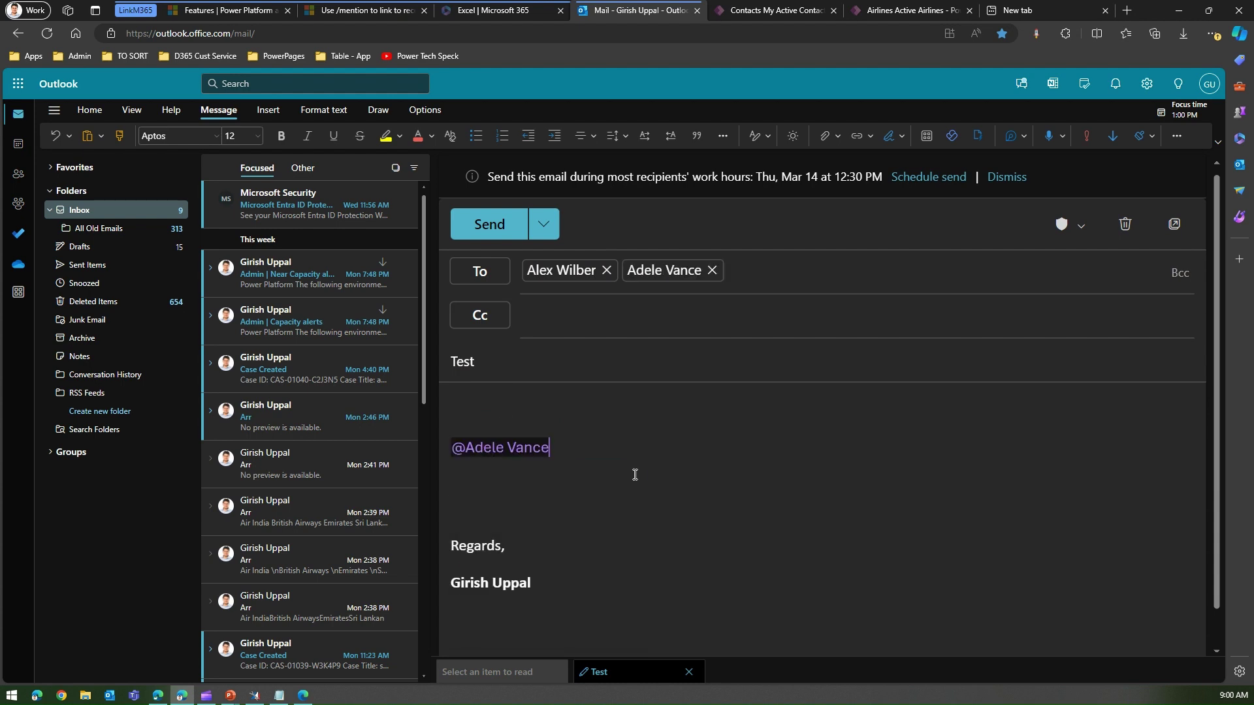
pyautogui.press('Return')
pyautogui.press('Return')
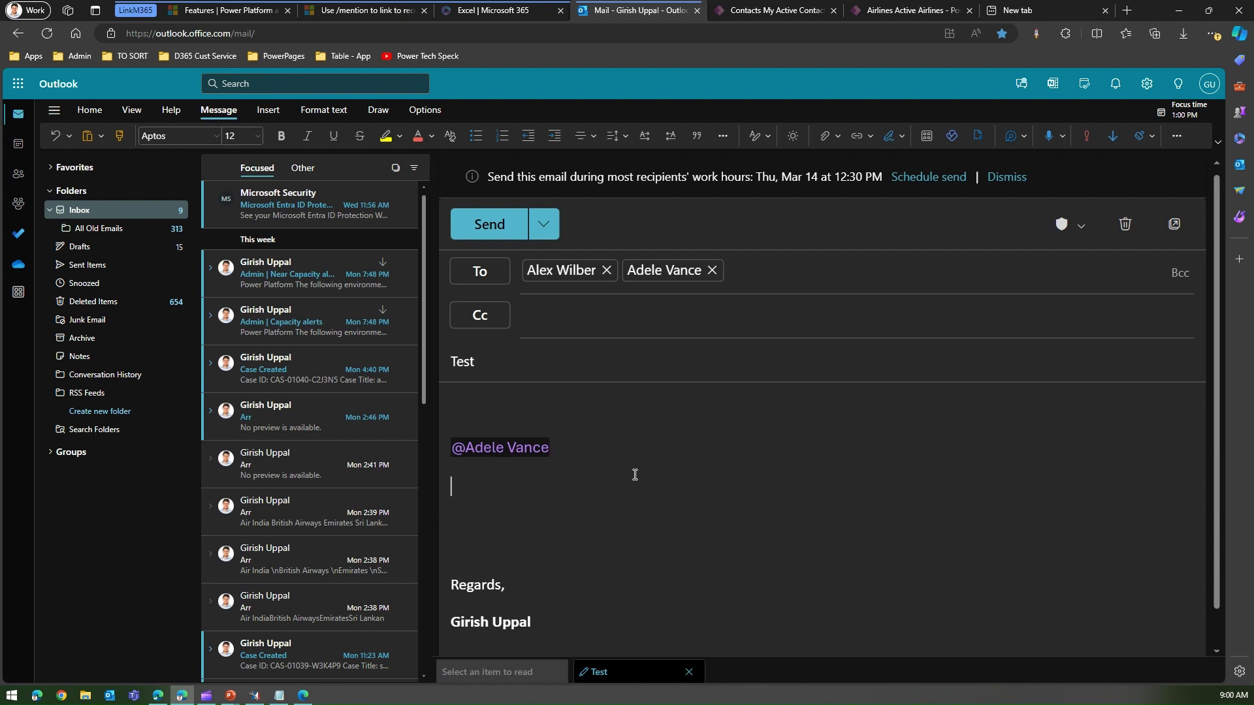
pyautogui.write('/')
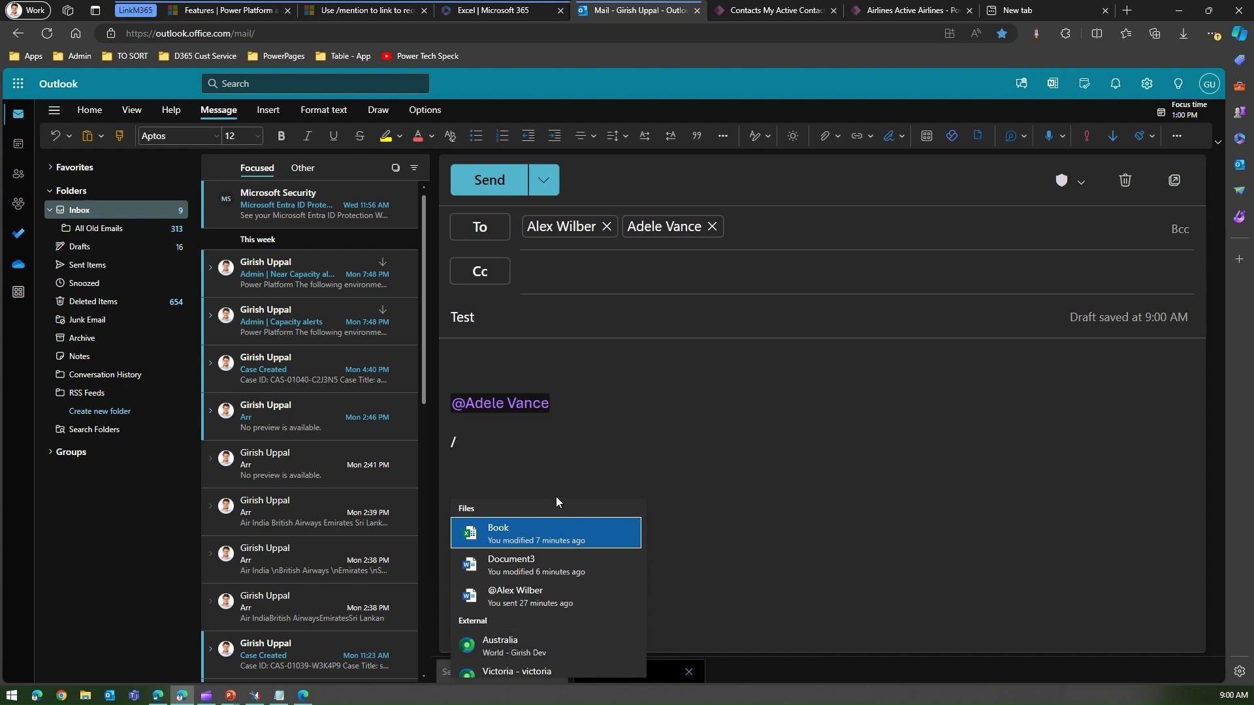
pyautogui.click(528, 427)
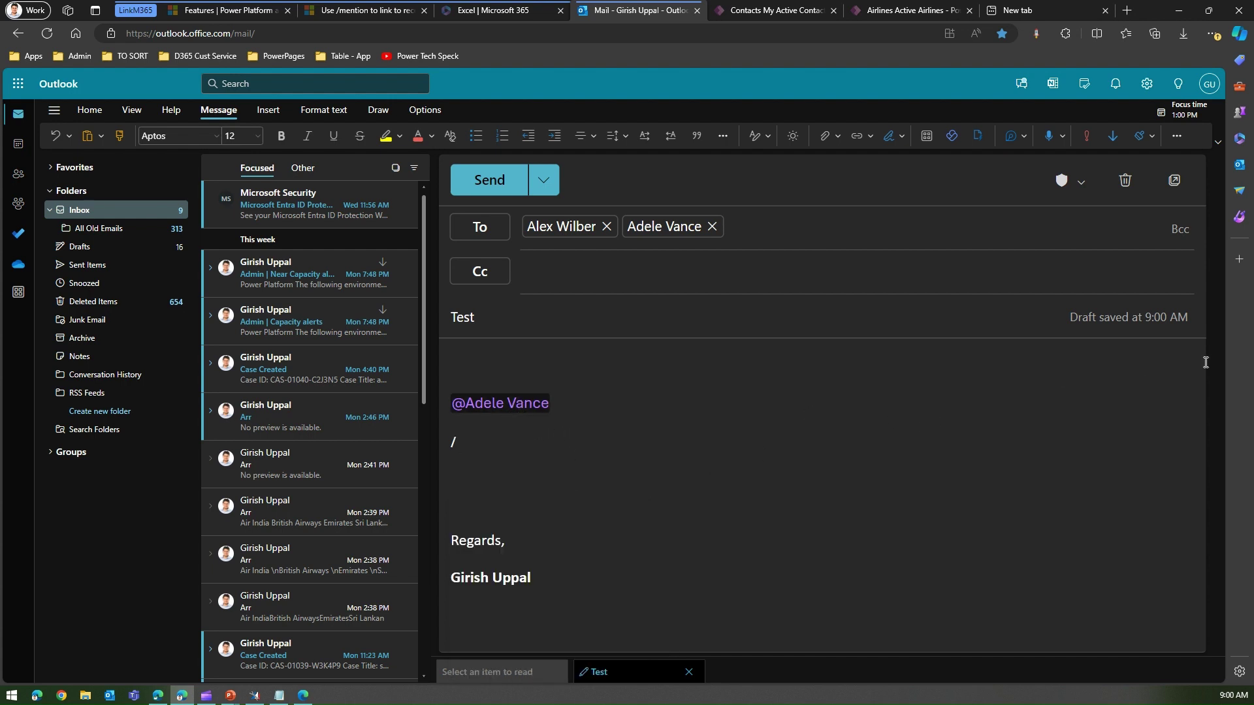
pyautogui.press('BackSpace')
pyautogui.click(485, 363)
pyautogui.press('Delete')
pyautogui.press('Delete')
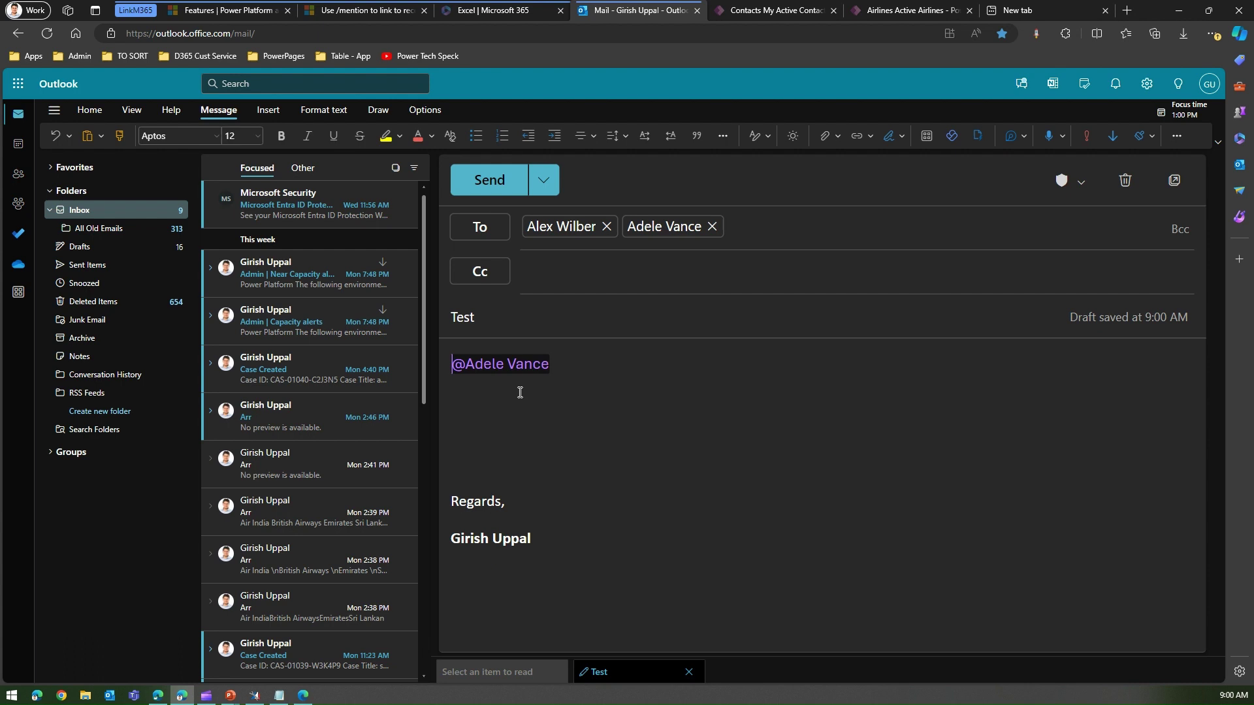
pyautogui.write('/')
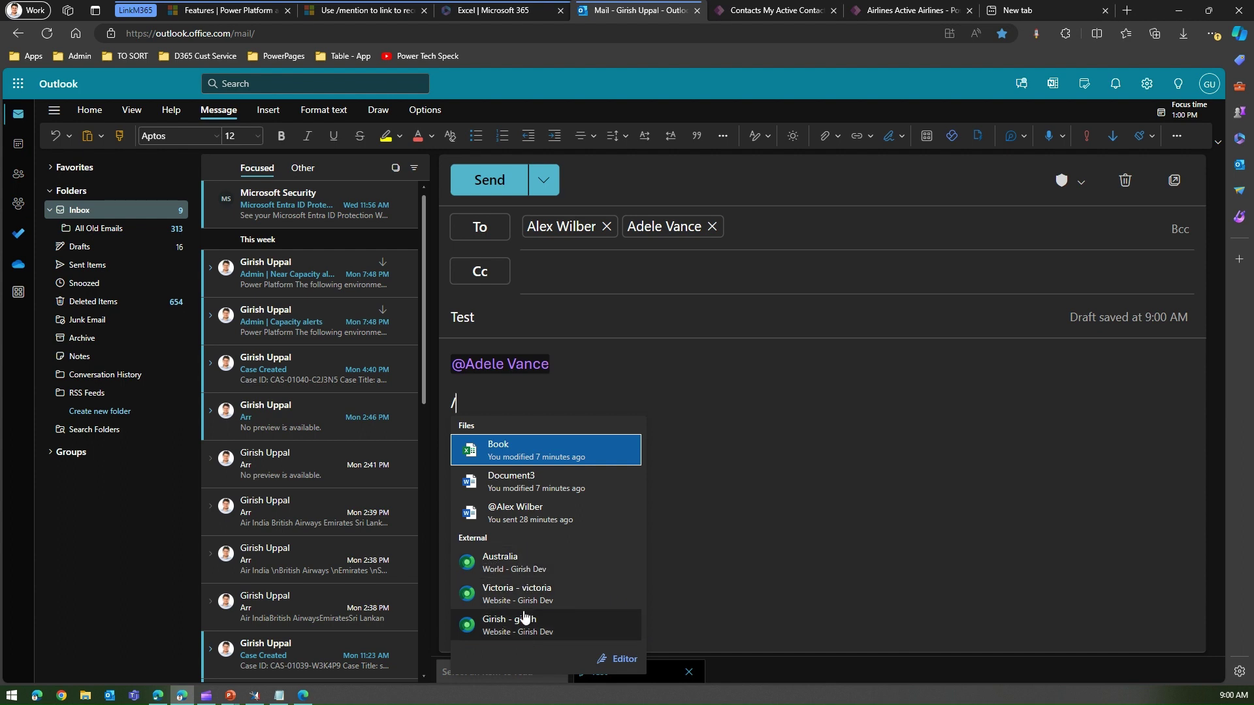
pyautogui.click(524, 567)
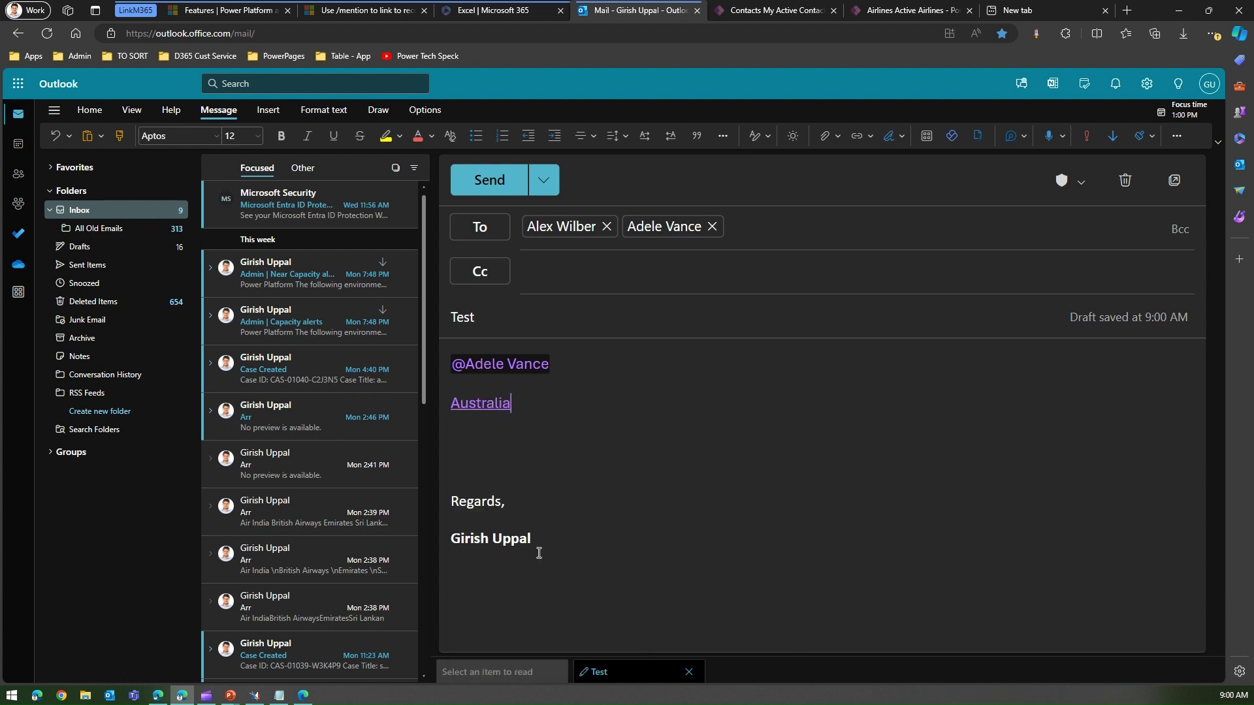
pyautogui.write('Pac')
pyautogui.press('BackSpace')
pyautogui.press('BackSpace')
pyautogui.write('ower Pages So')
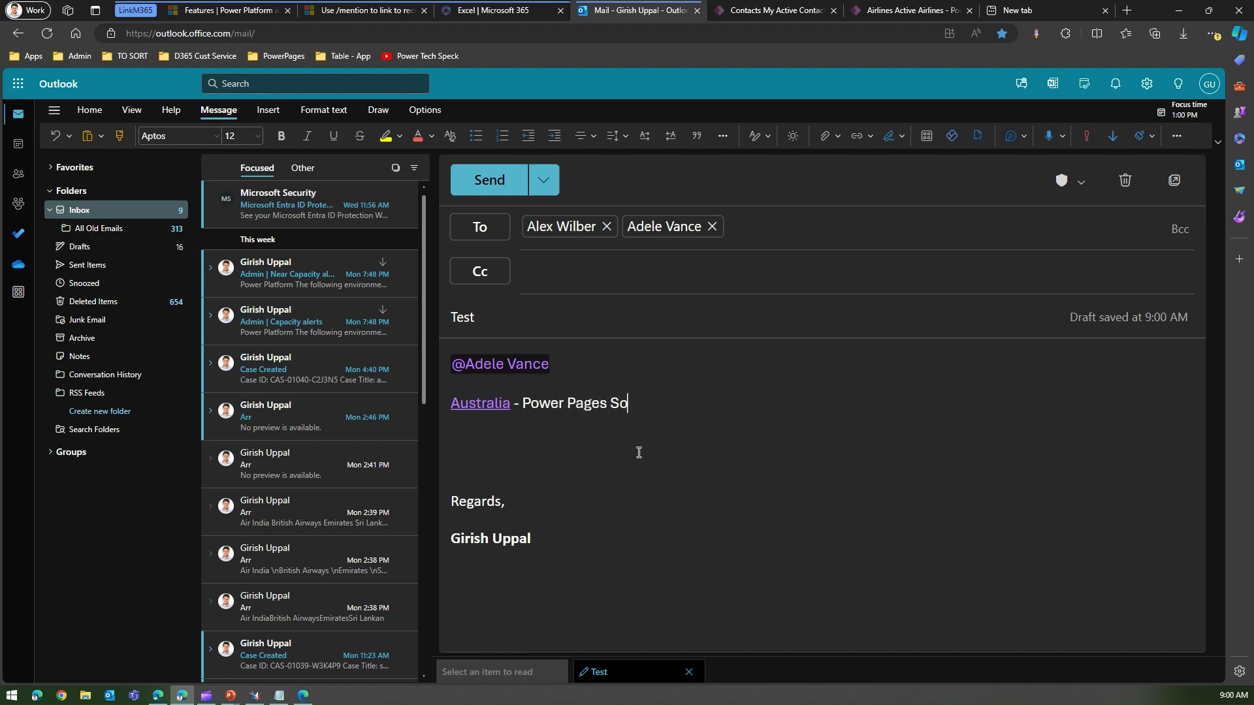
pyautogui.write('ite')
pyautogui.press('Return')
pyautogui.press('Return')
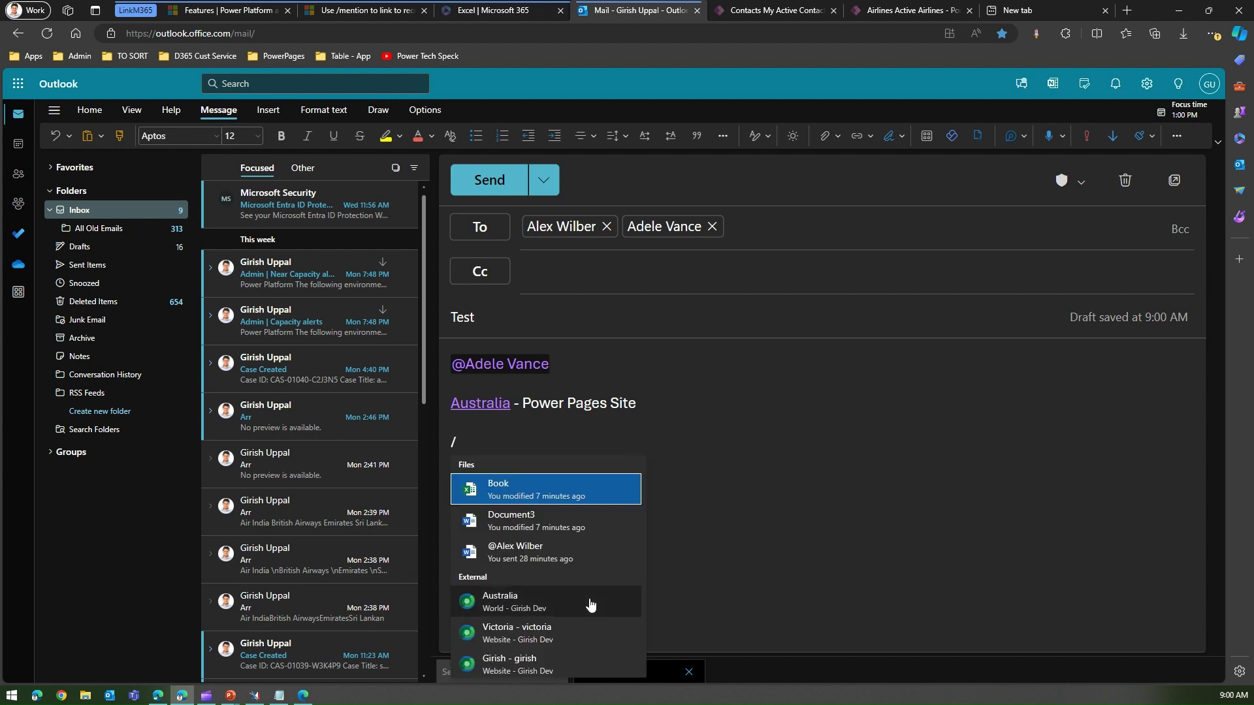
# - Link the Air France account record with a / mention, label it "- Accounts" and start a new line
pyautogui.write('/a')
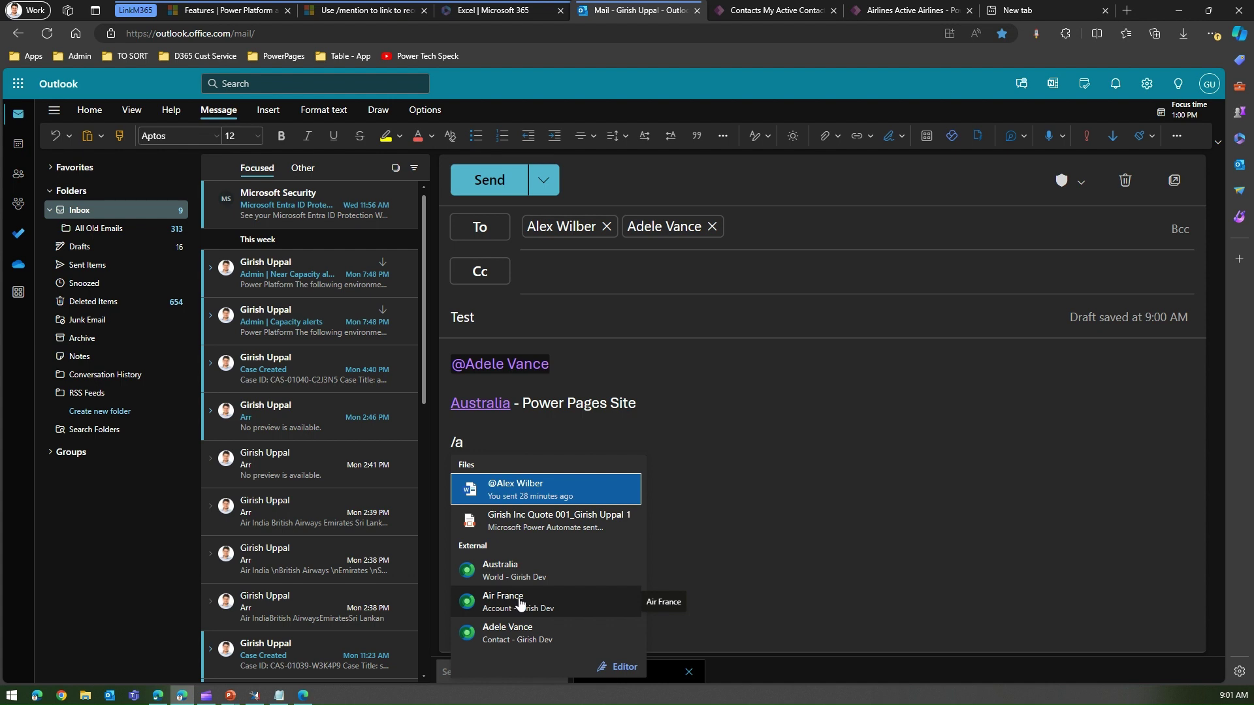
pyautogui.click(520, 602)
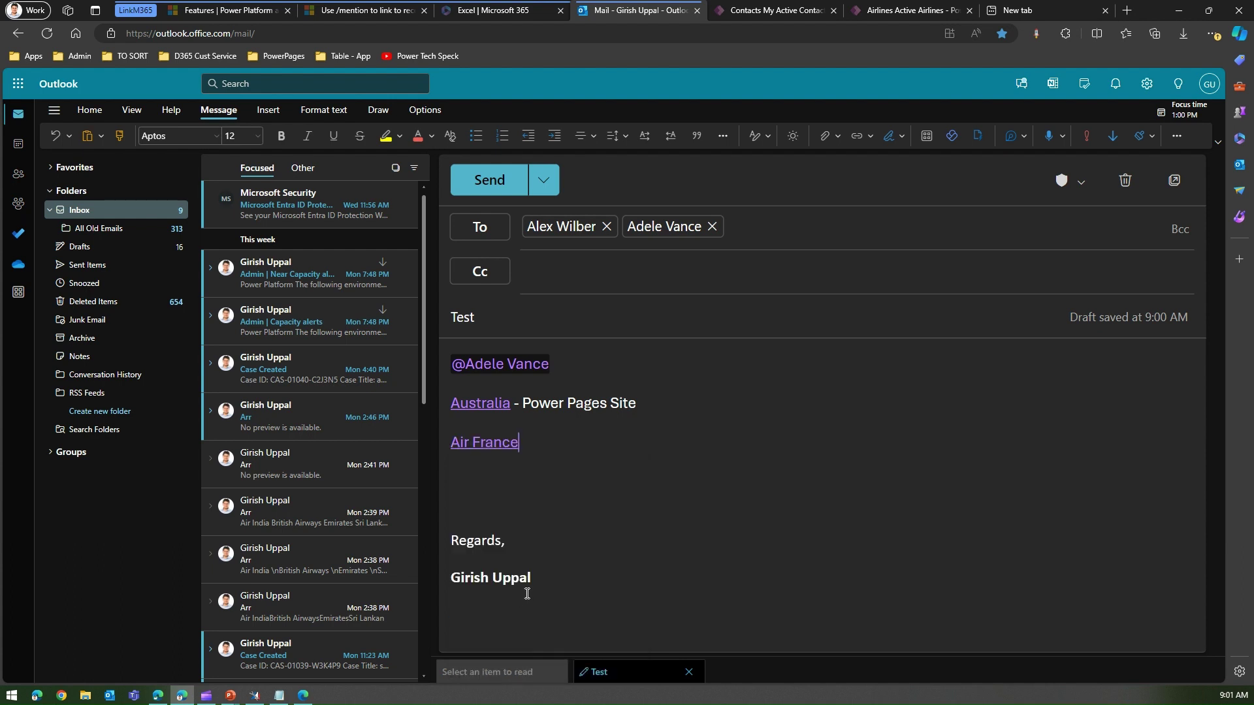
pyautogui.write('- Accounts')
pyautogui.press('Return')
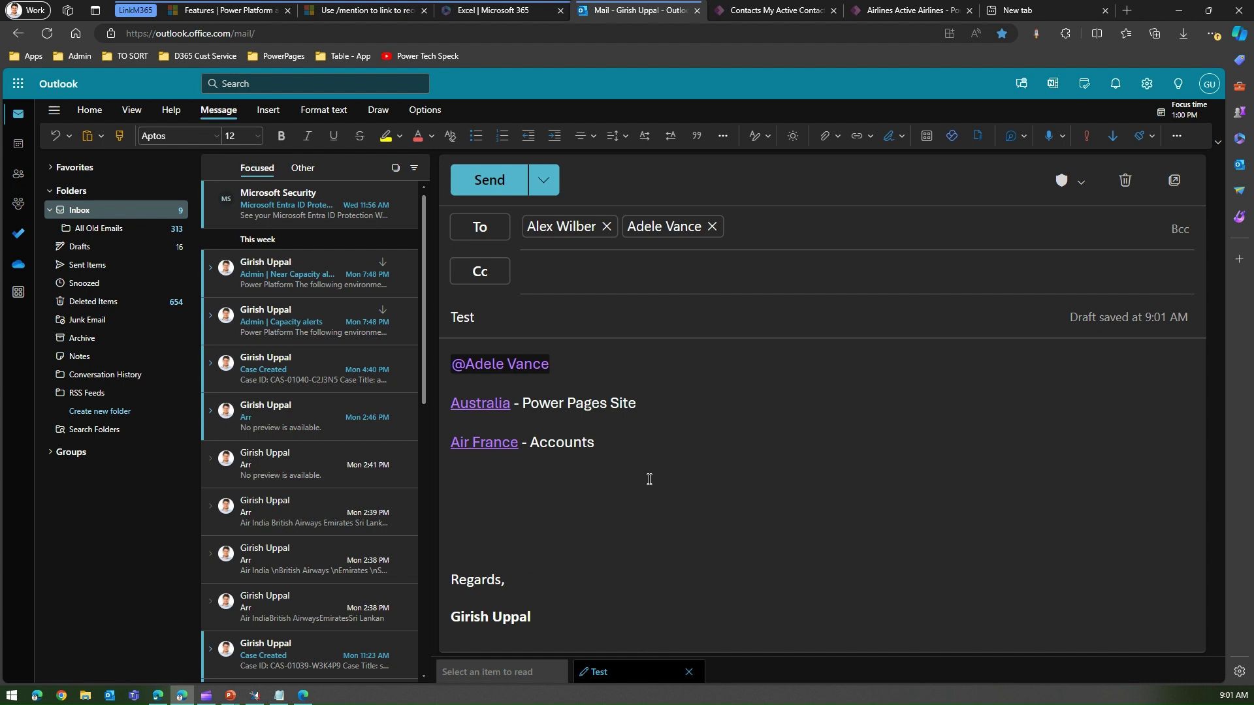
# - Link the mentioned colleague's contact record with a / mention, label it "- Contact" and start a new line
pyautogui.write('/a')
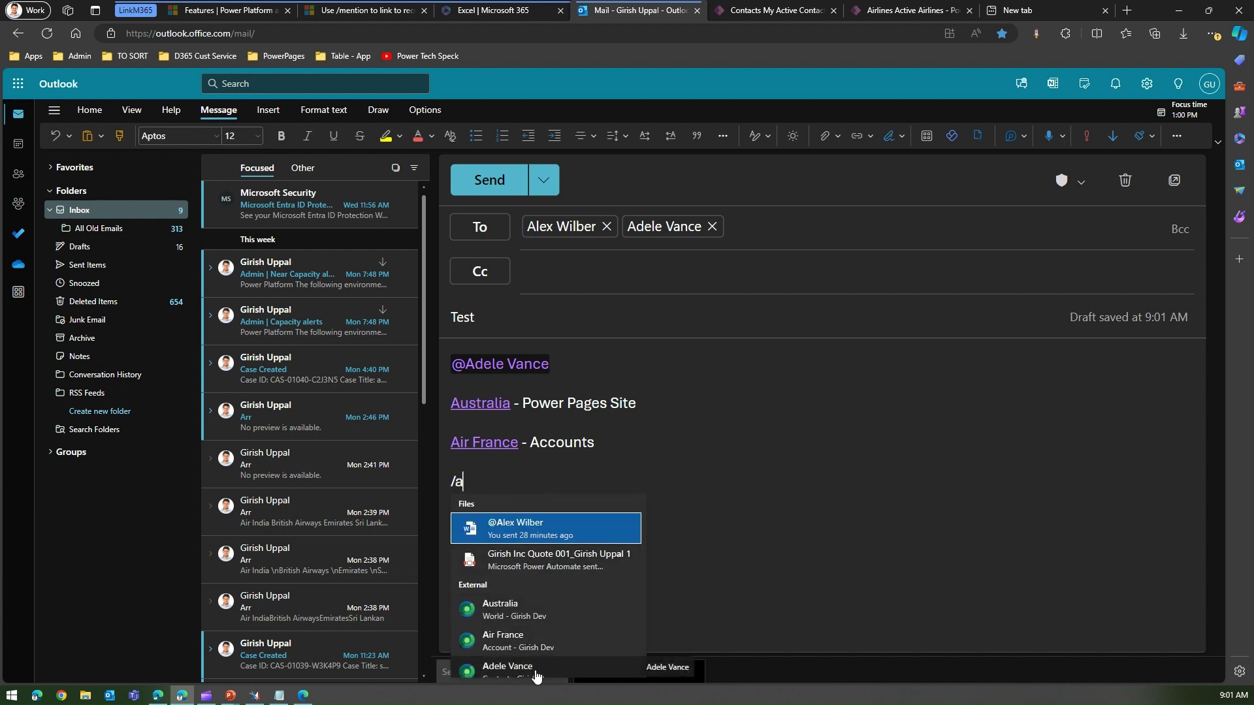
pyautogui.click(510, 667)
pyautogui.write('- Contact')
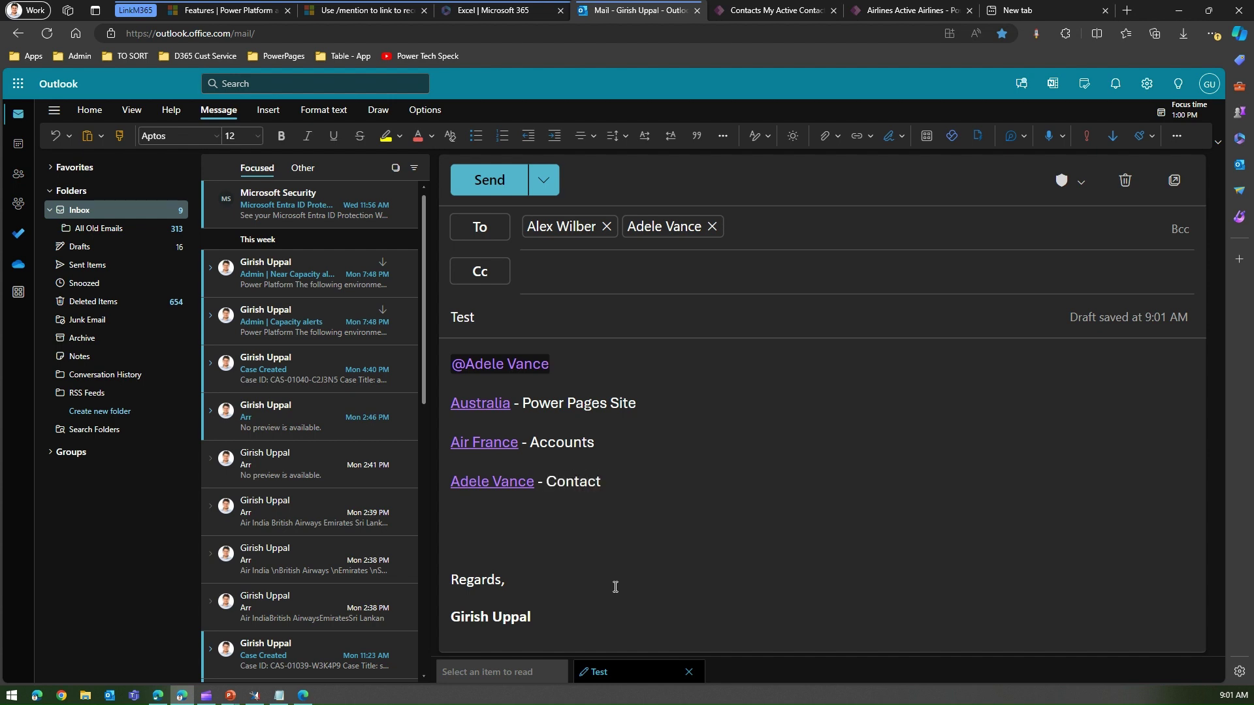
pyautogui.scroll(-1, 725, 429)
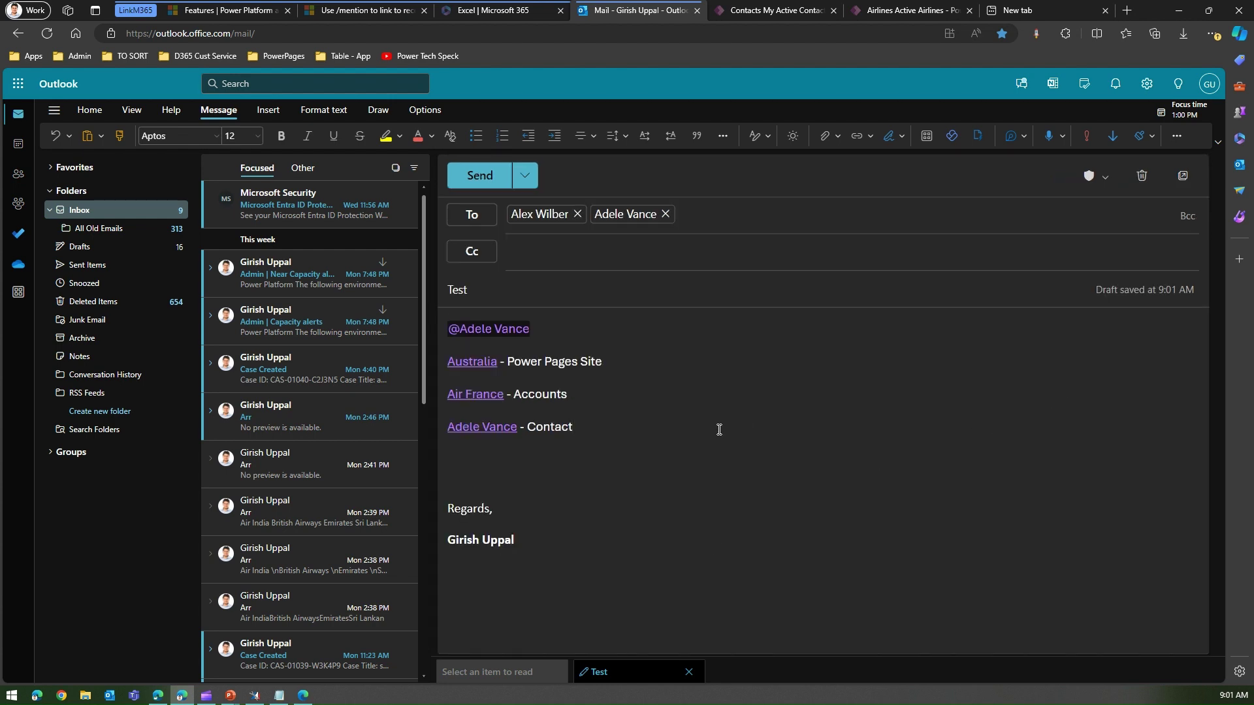
pyautogui.scroll(-1, 718, 431)
pyautogui.press('Return')
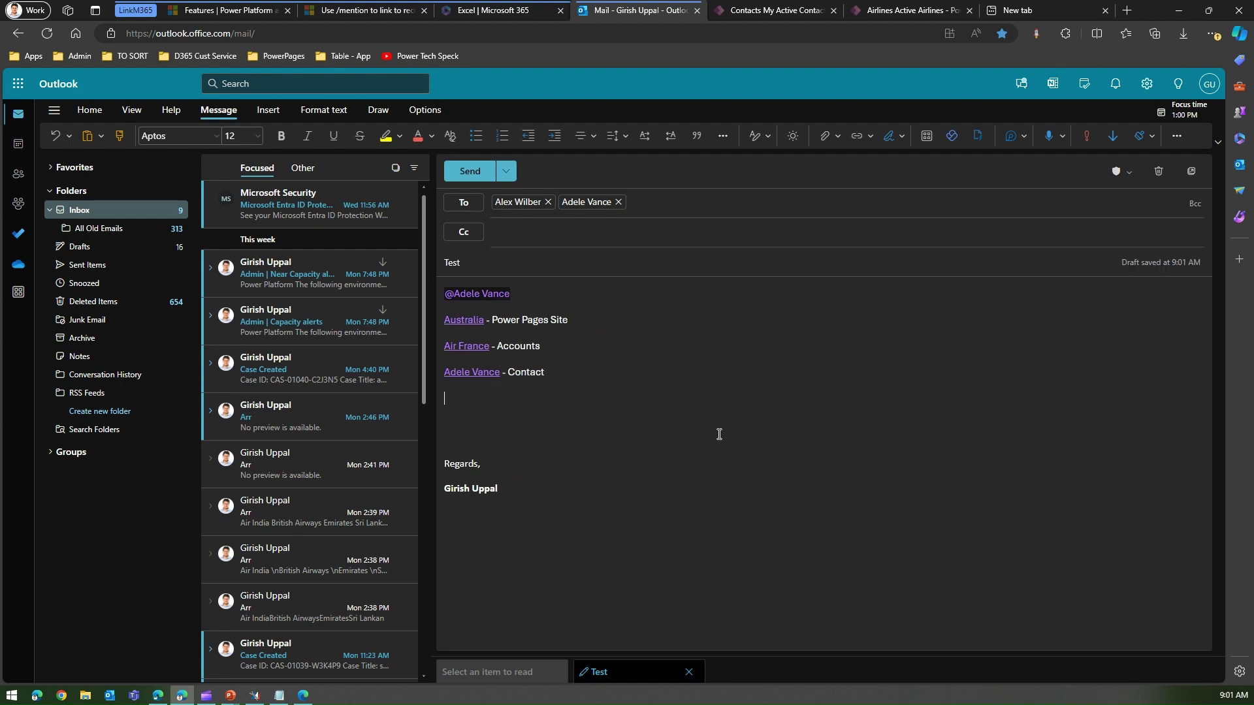
# - Link the web file A-beach-ball.png with a / mention, label it "- Web Resource" and start a new line
pyautogui.write('/')
pyautogui.write('d')
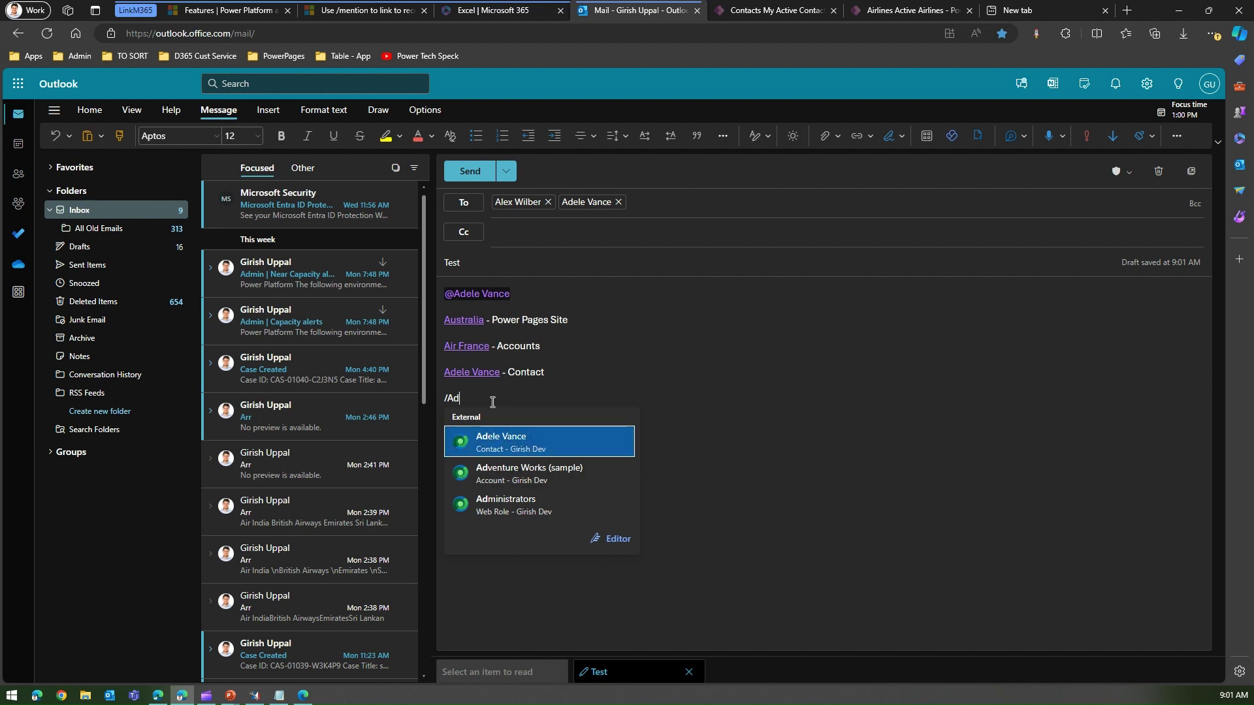
pyautogui.press('BackSpace')
pyautogui.press('BackSpace')
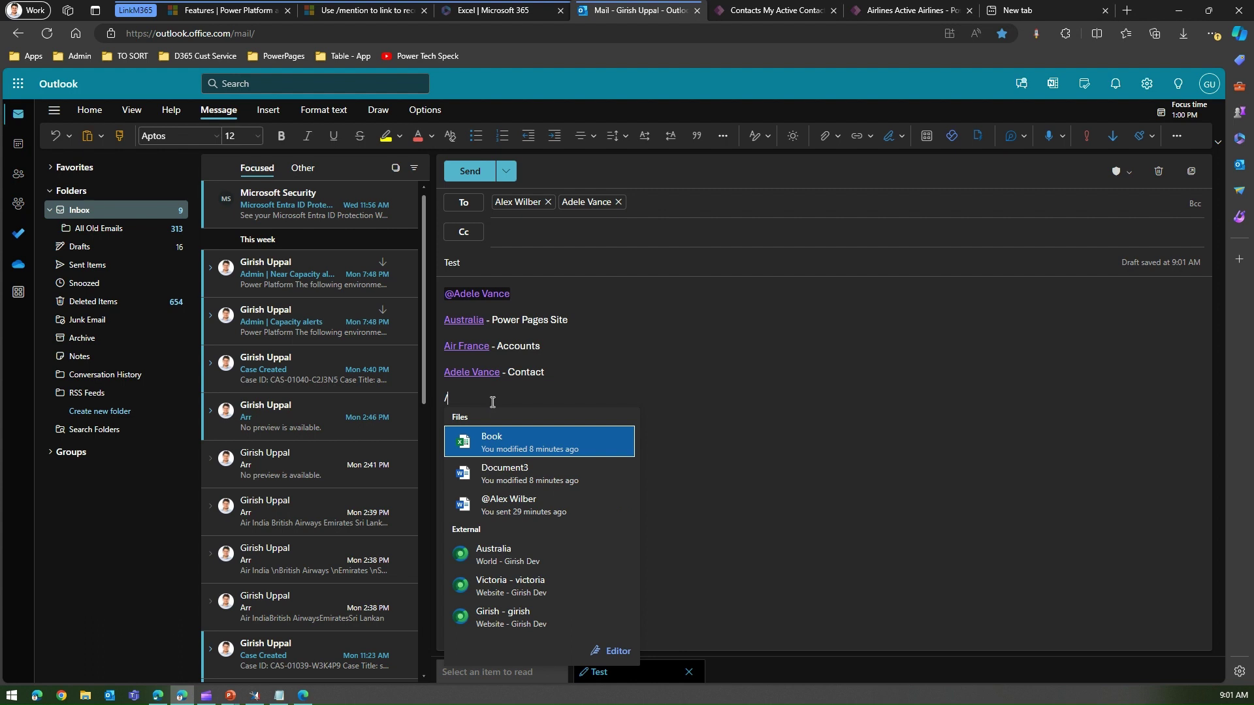
pyautogui.write('b')
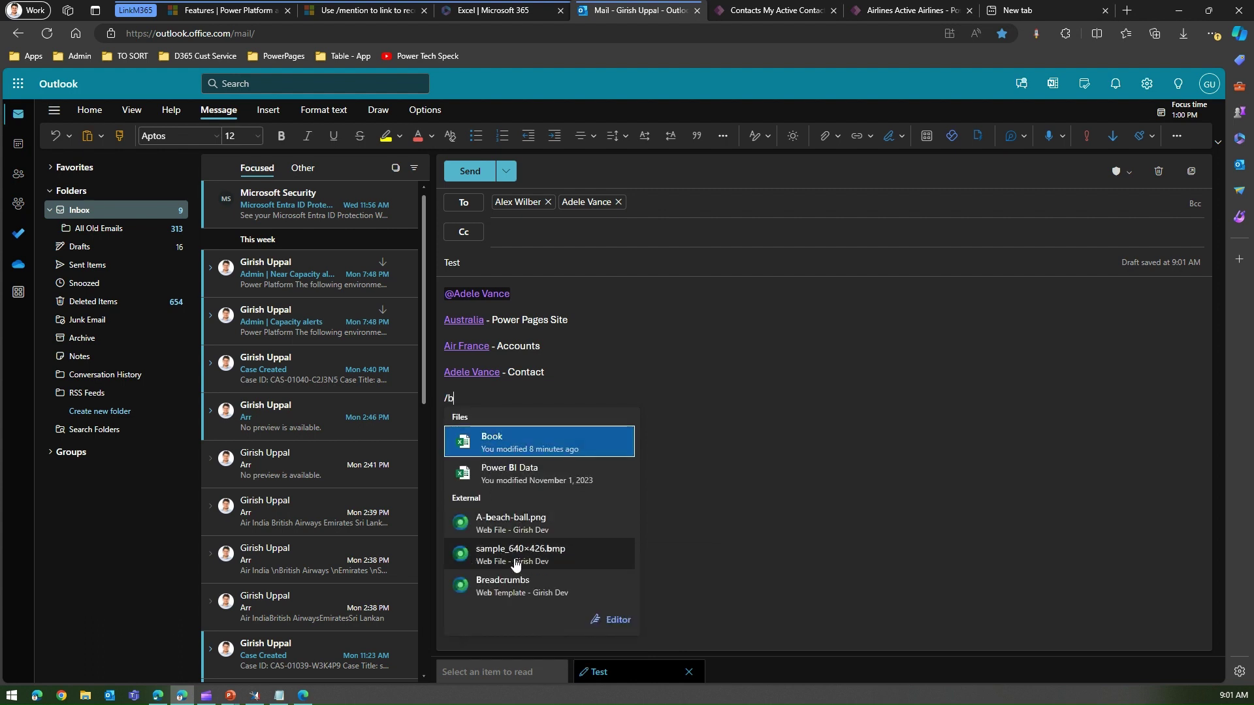
pyautogui.click(507, 525)
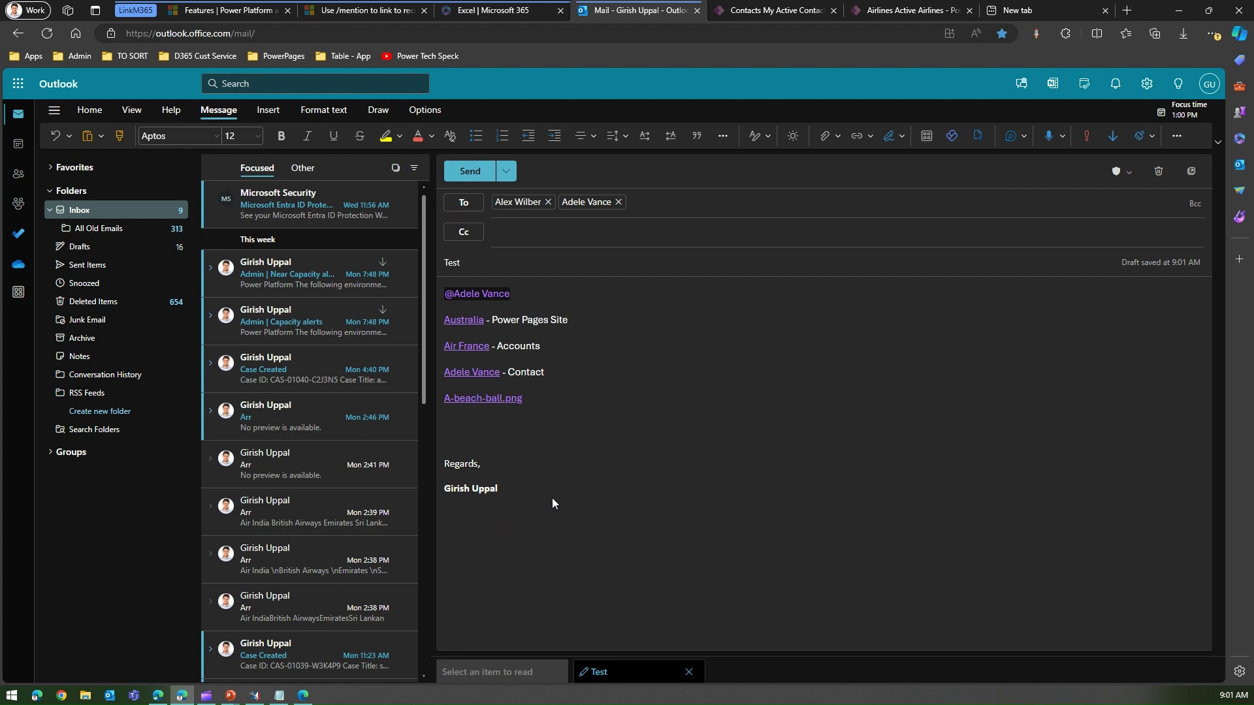
pyautogui.write('- Web Resource')
pyautogui.press('Return')
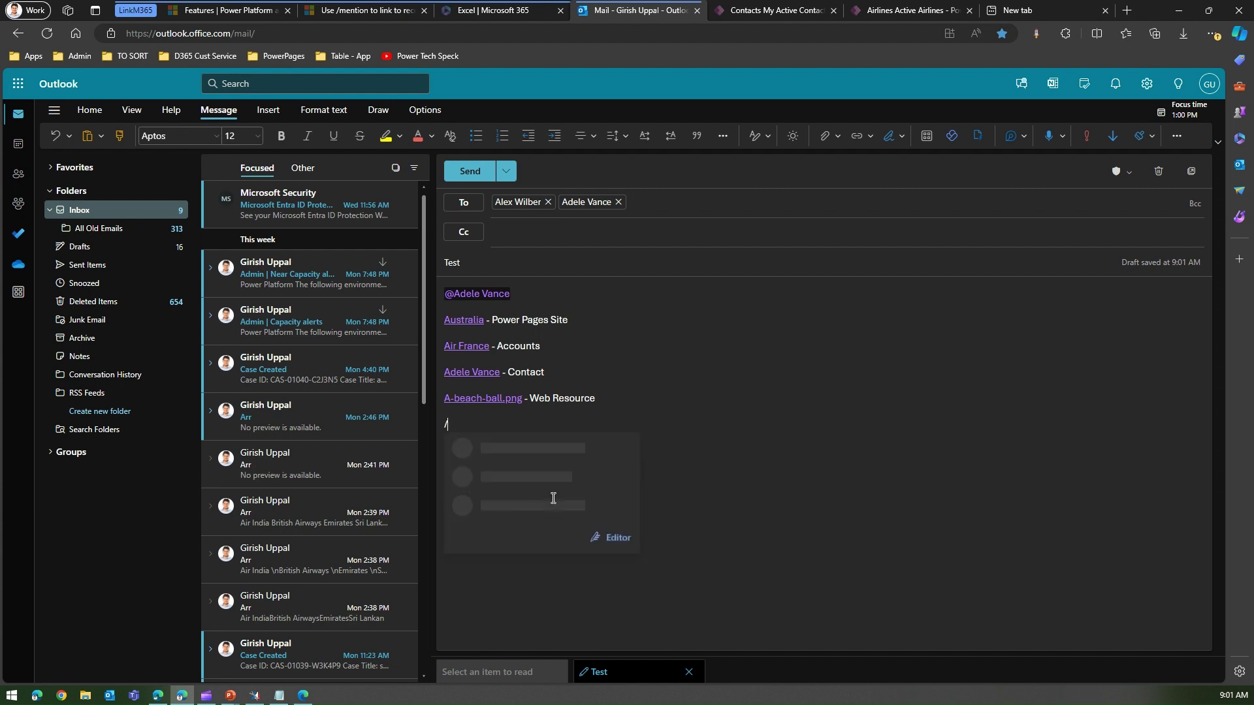
# - Link the Home site marker record with a / mention, label it "- Site Marker" and start a new line
pyautogui.write('/c')
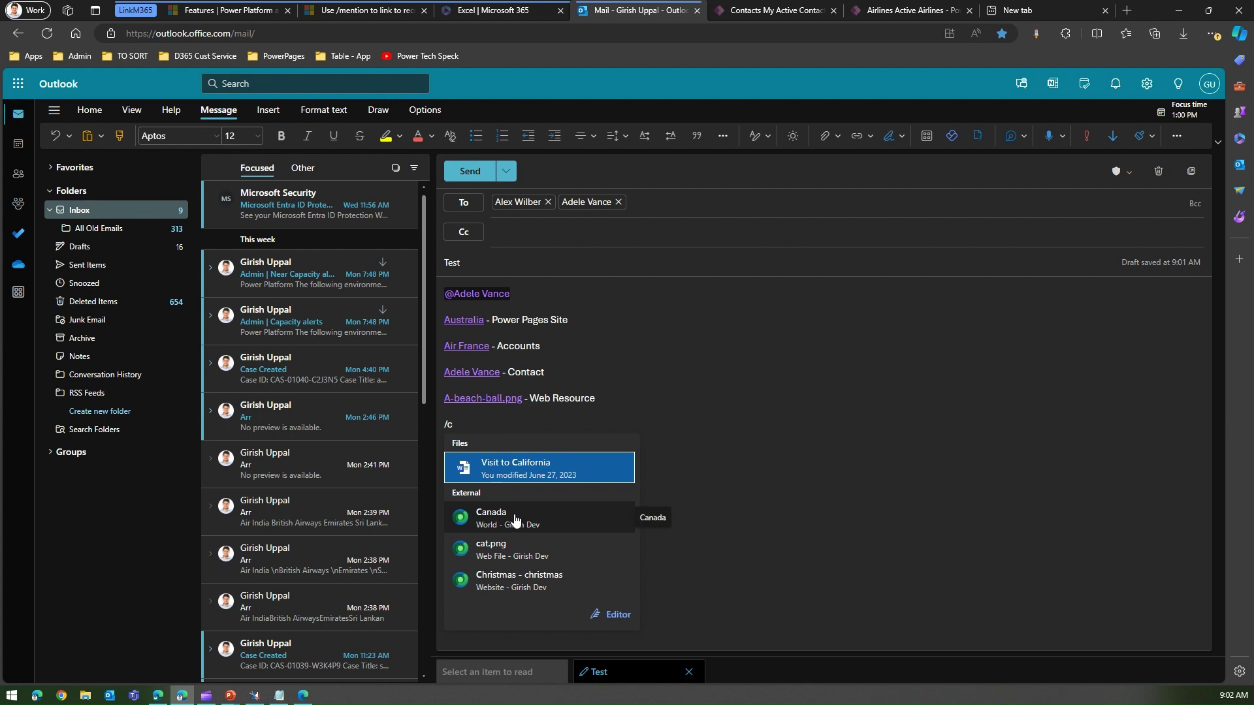
pyautogui.press('BackSpace')
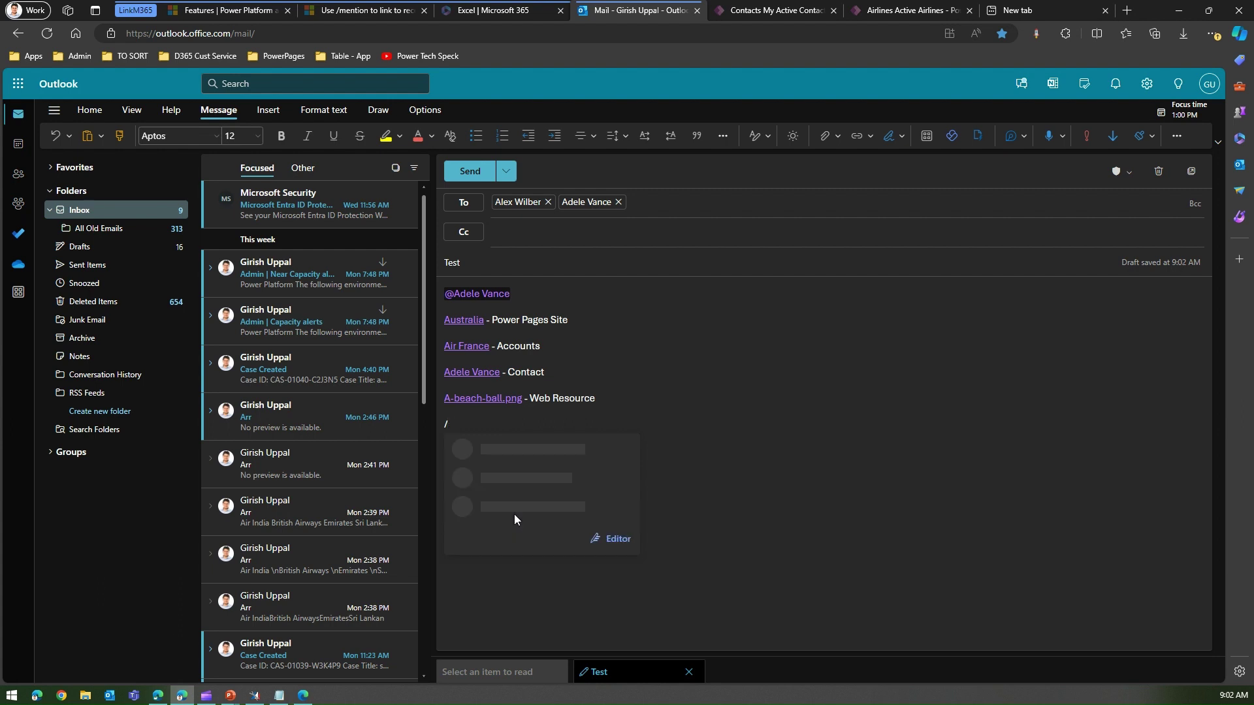
pyautogui.write('d')
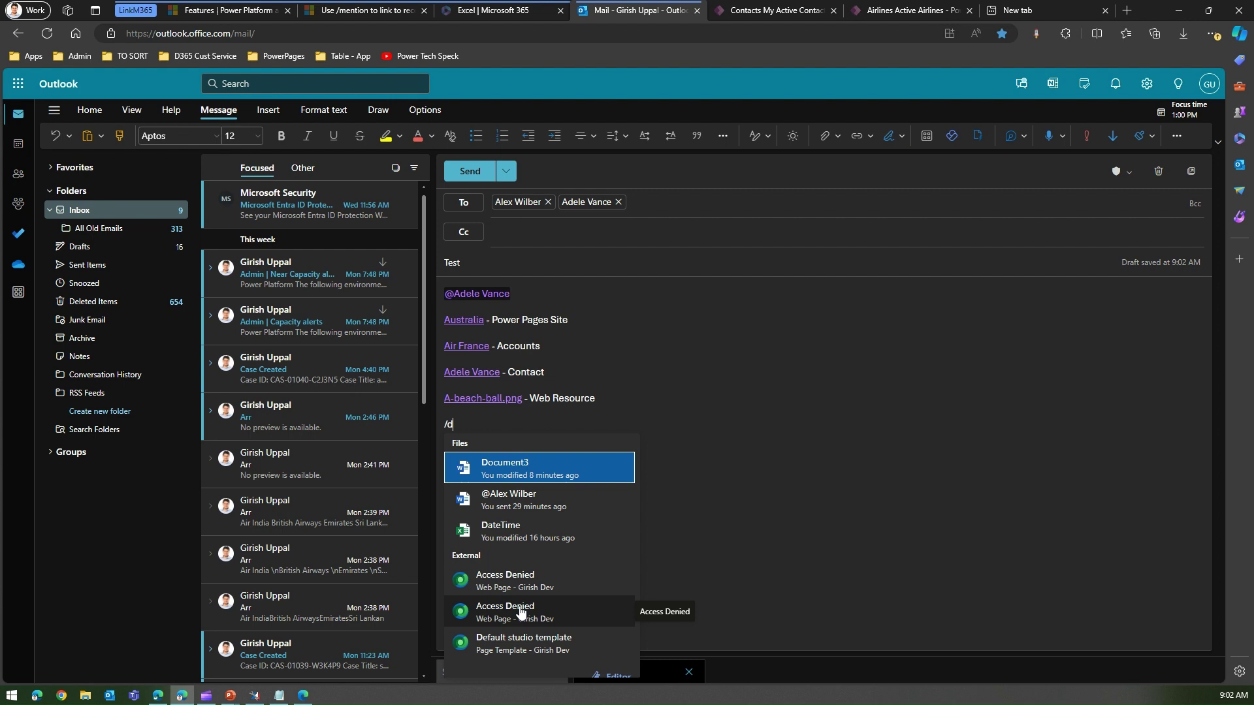
pyautogui.press('BackSpace')
pyautogui.write('Ho')
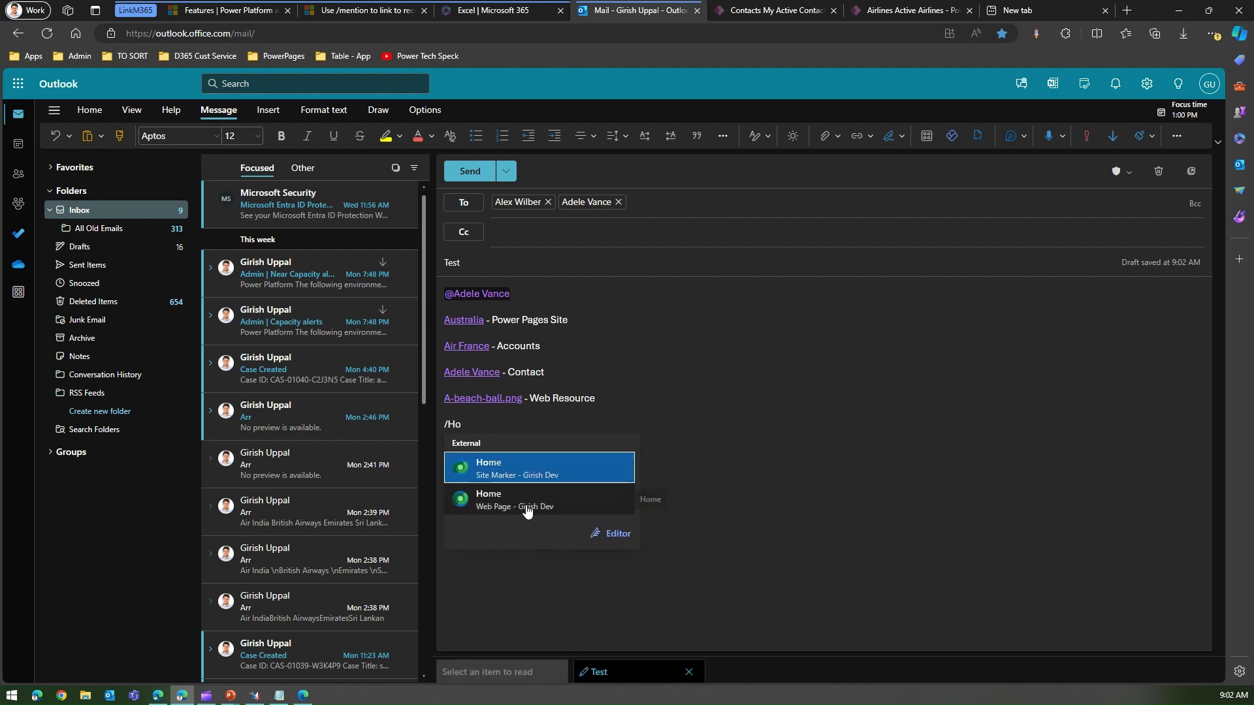
pyautogui.click(499, 477)
pyautogui.write('- Site Marker')
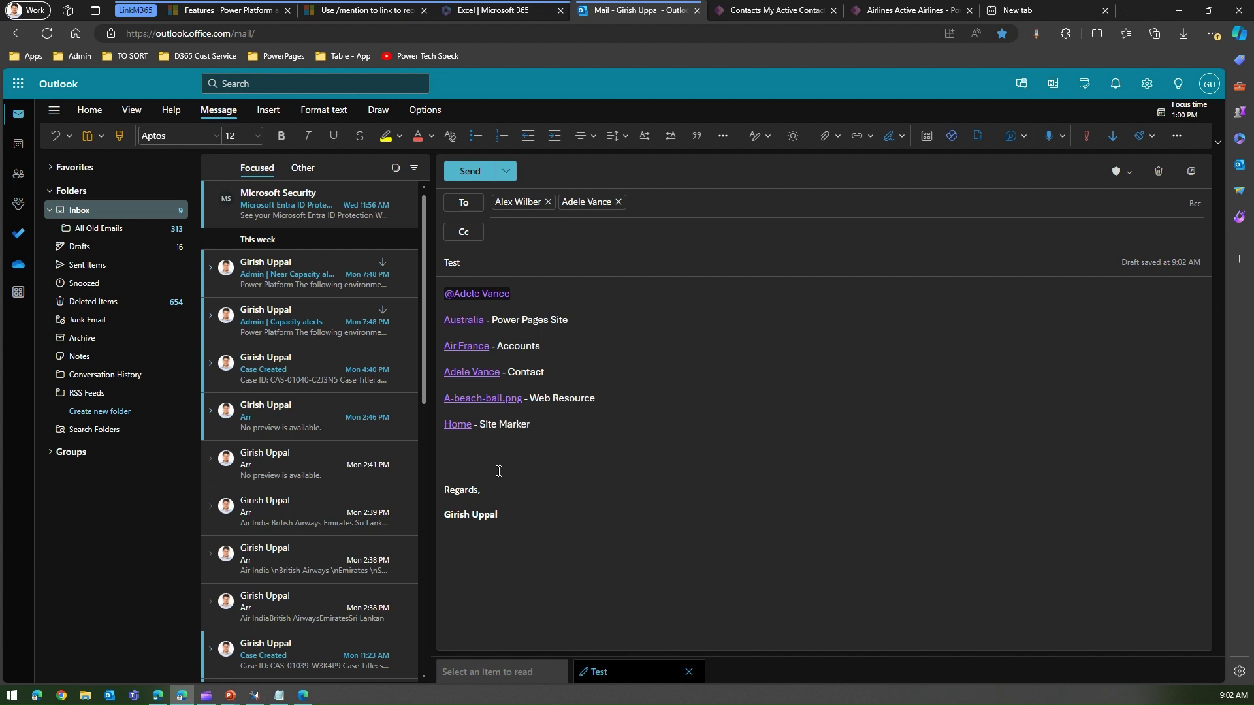
pyautogui.press('Return')
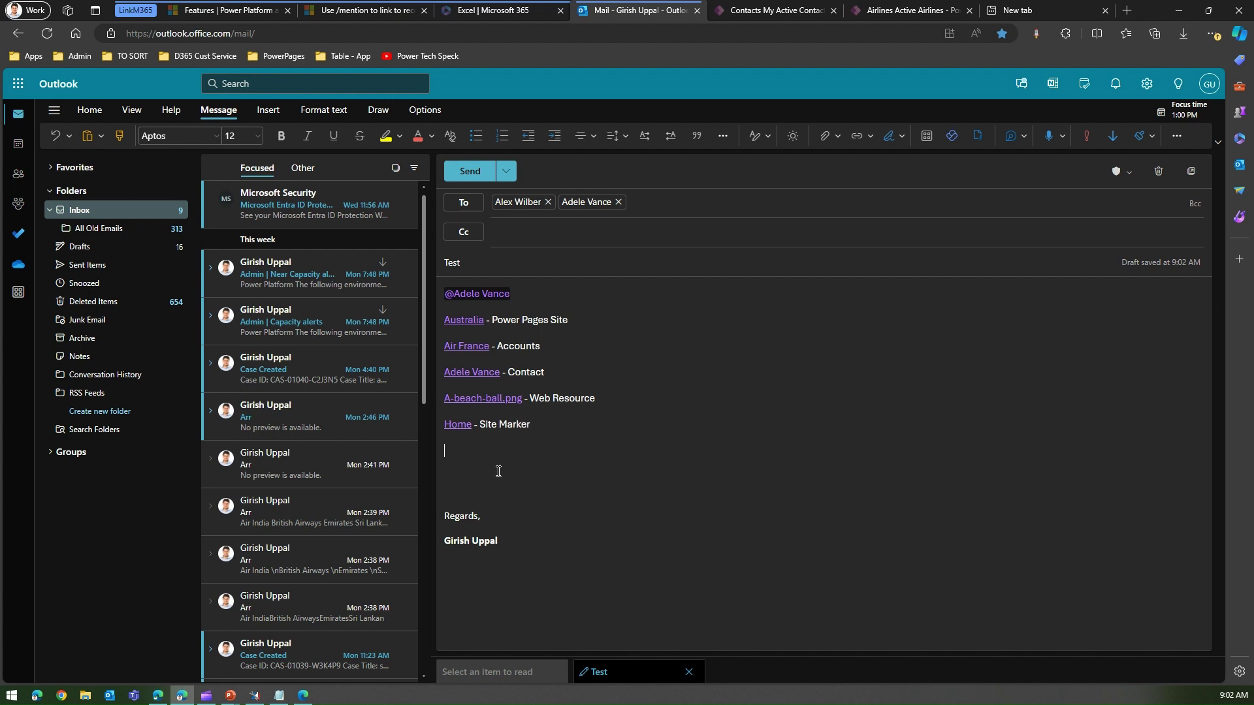
# - Link the Home web page record with a / mention and start a new line below it
pyautogui.write('/')
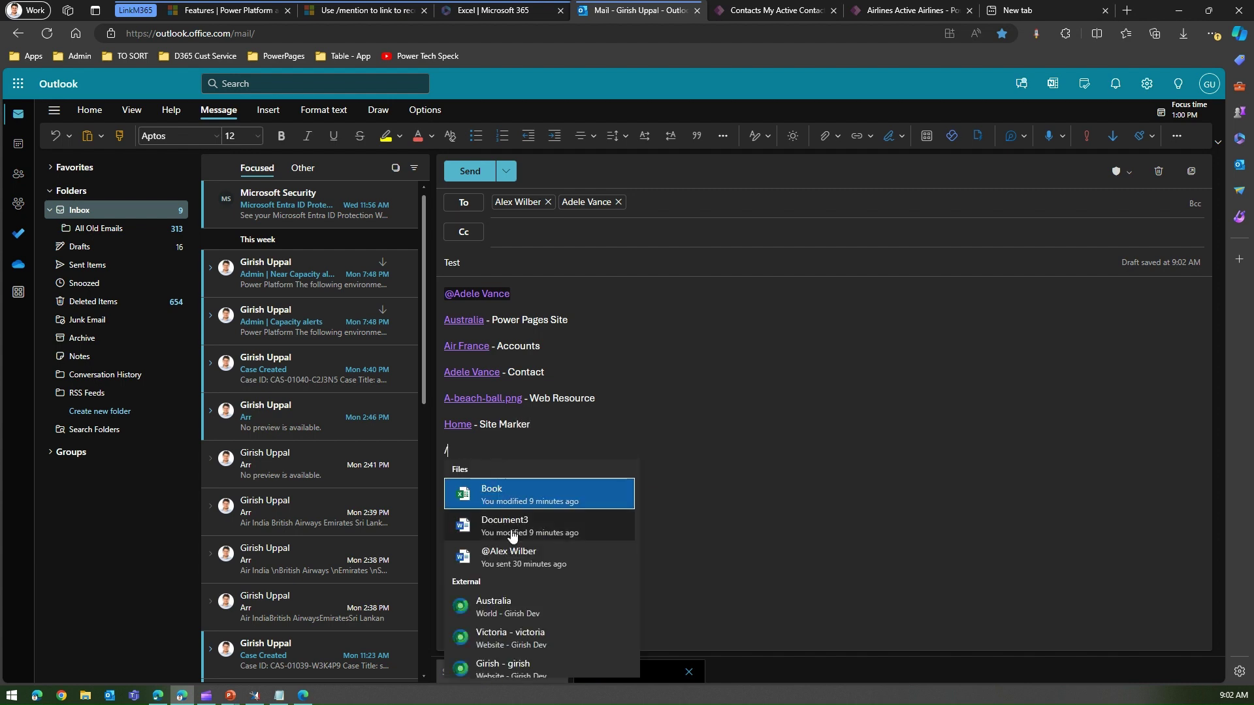
pyautogui.write('h')
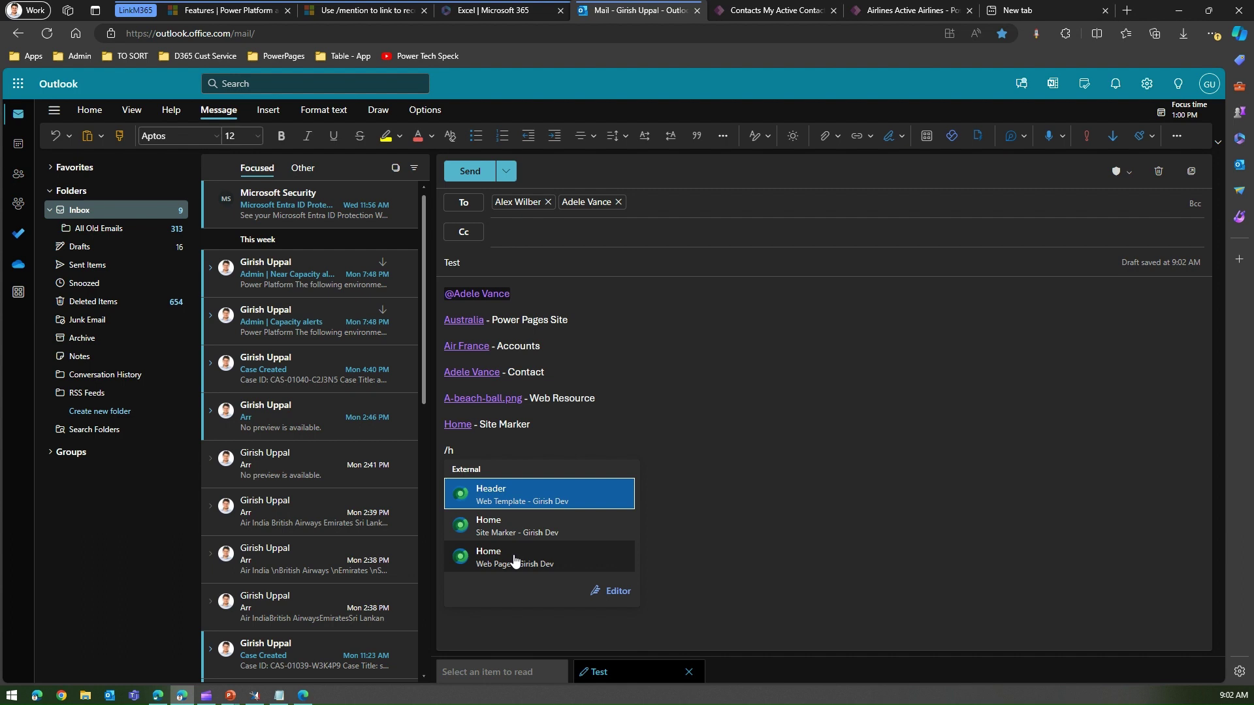
pyautogui.click(512, 561)
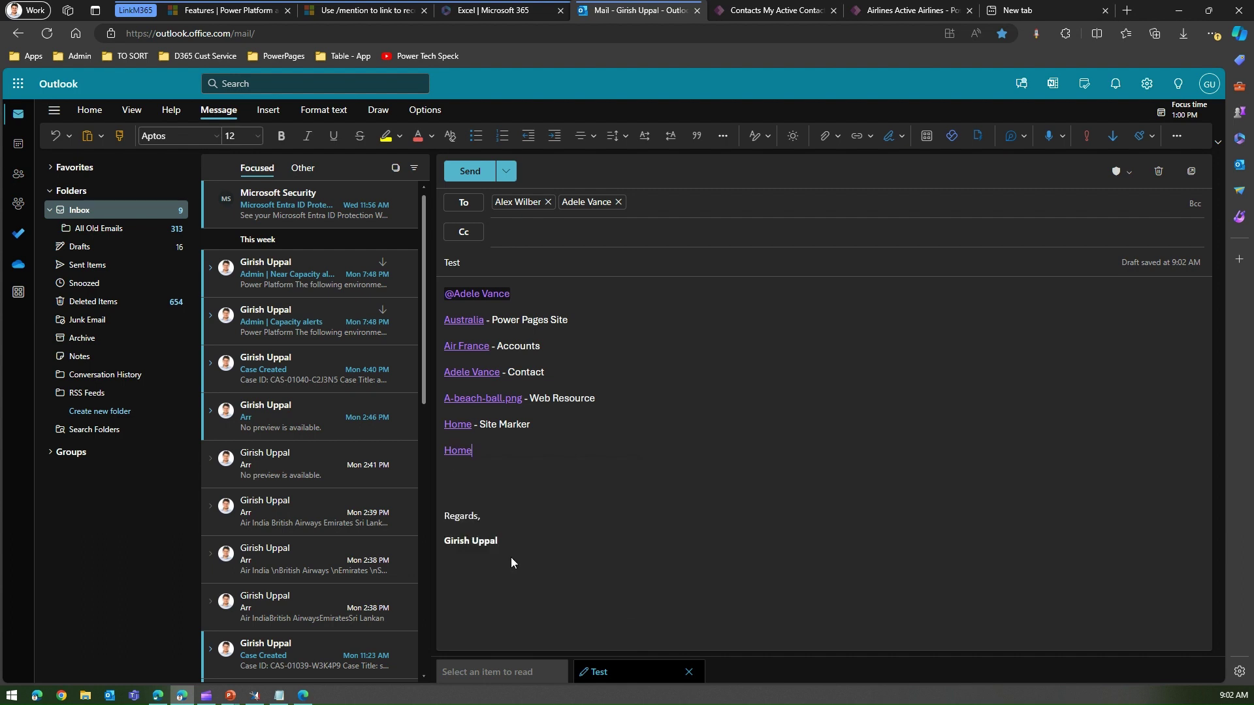
pyautogui.press('Return')
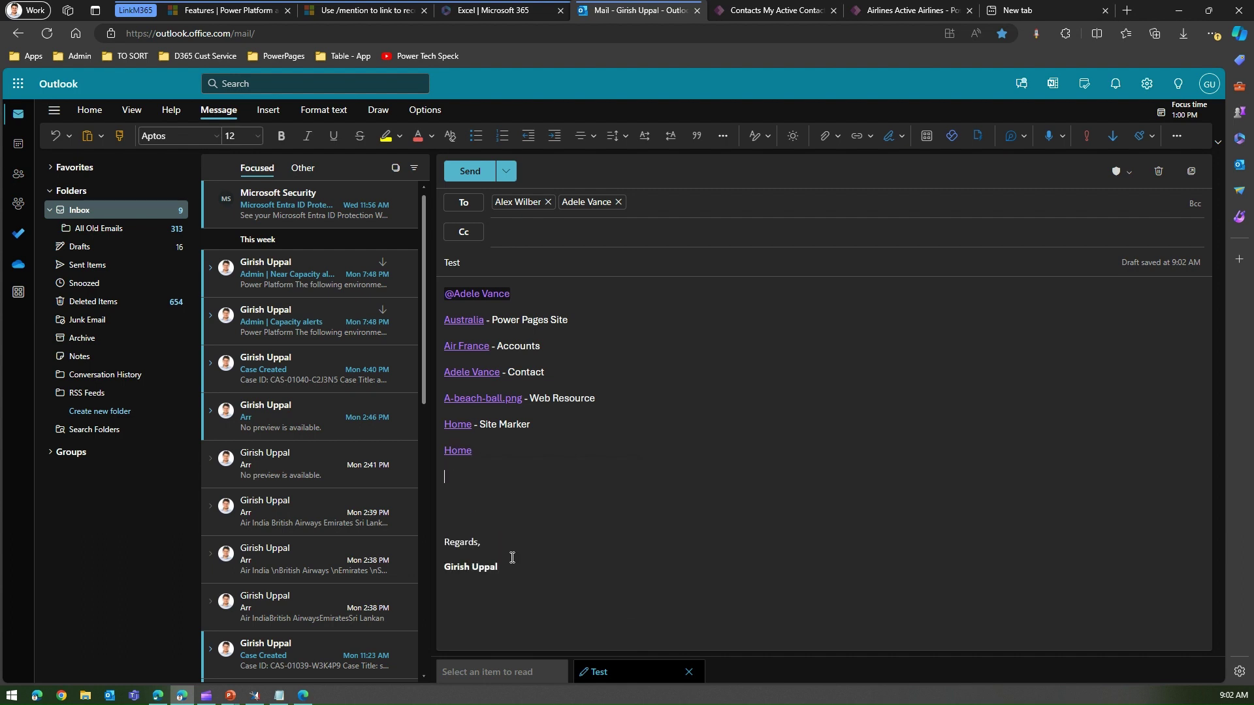
# - Link the Active Worlds PP list labelled "- List", and label the Home web page link above it "- Web Page"
pyautogui.write('/')
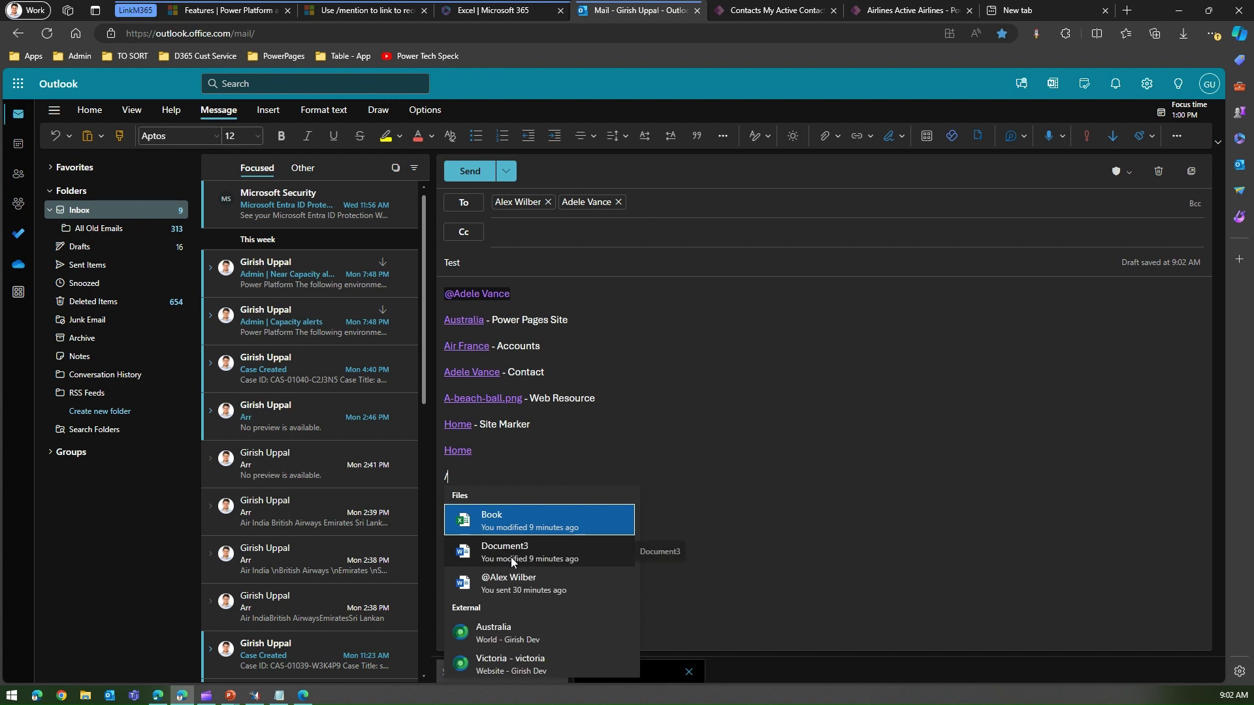
pyautogui.write('Worl')
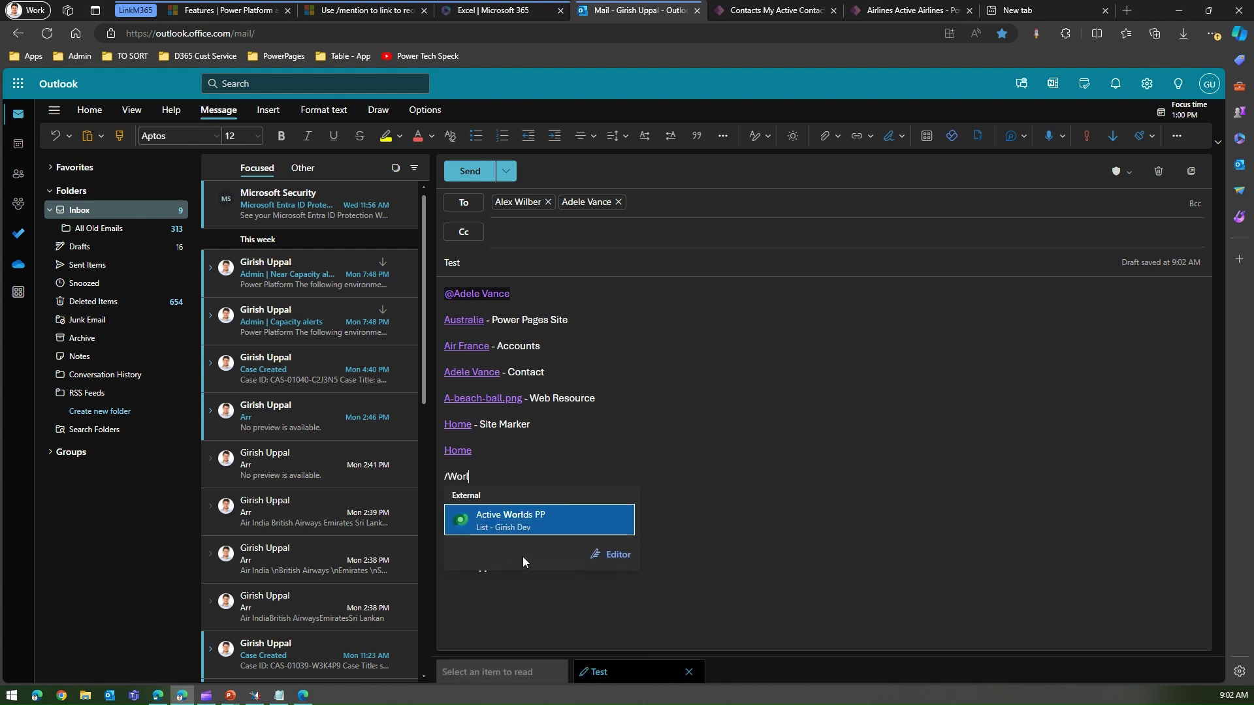
pyautogui.click(500, 523)
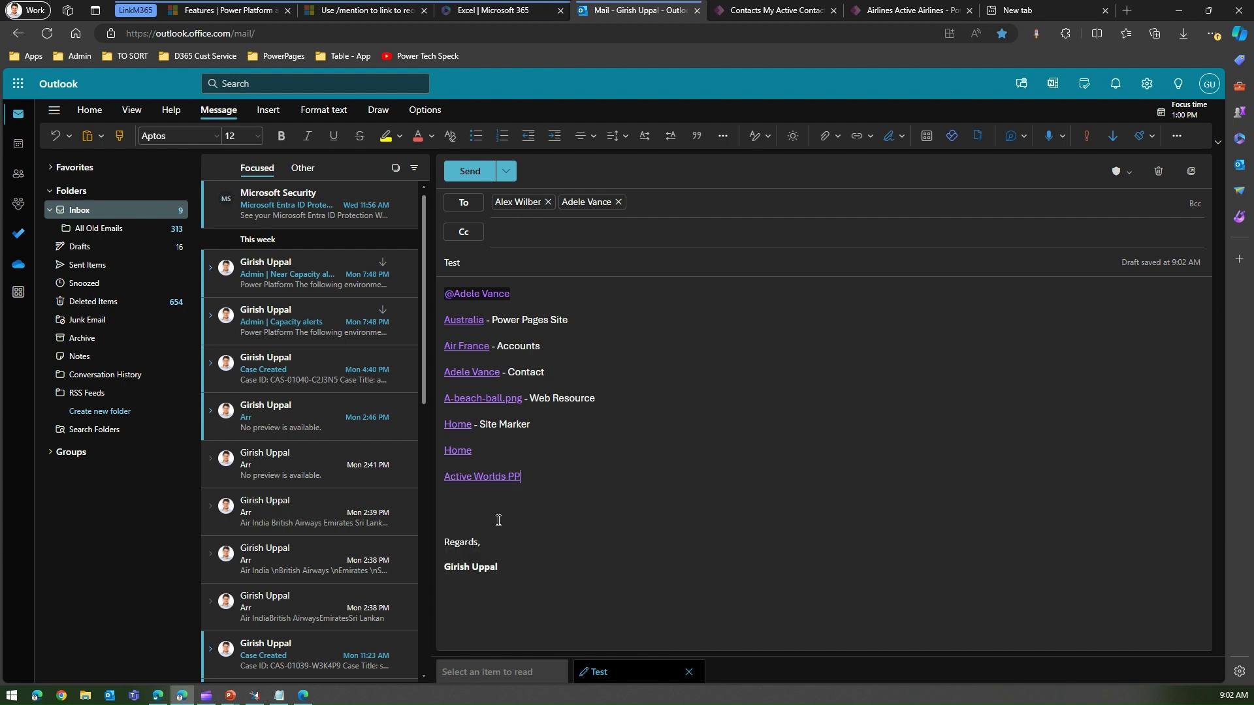
pyautogui.write('- List')
pyautogui.click(531, 450)
pyautogui.write('- Web Page')
# - Below the list link, mention the Profile/Enabled site setting record, label it "- Site Settings" and start a new line
pyautogui.moveTo(483, 321)
pyautogui.click(583, 483)
pyautogui.press('Return')
pyautogui.write('/e')
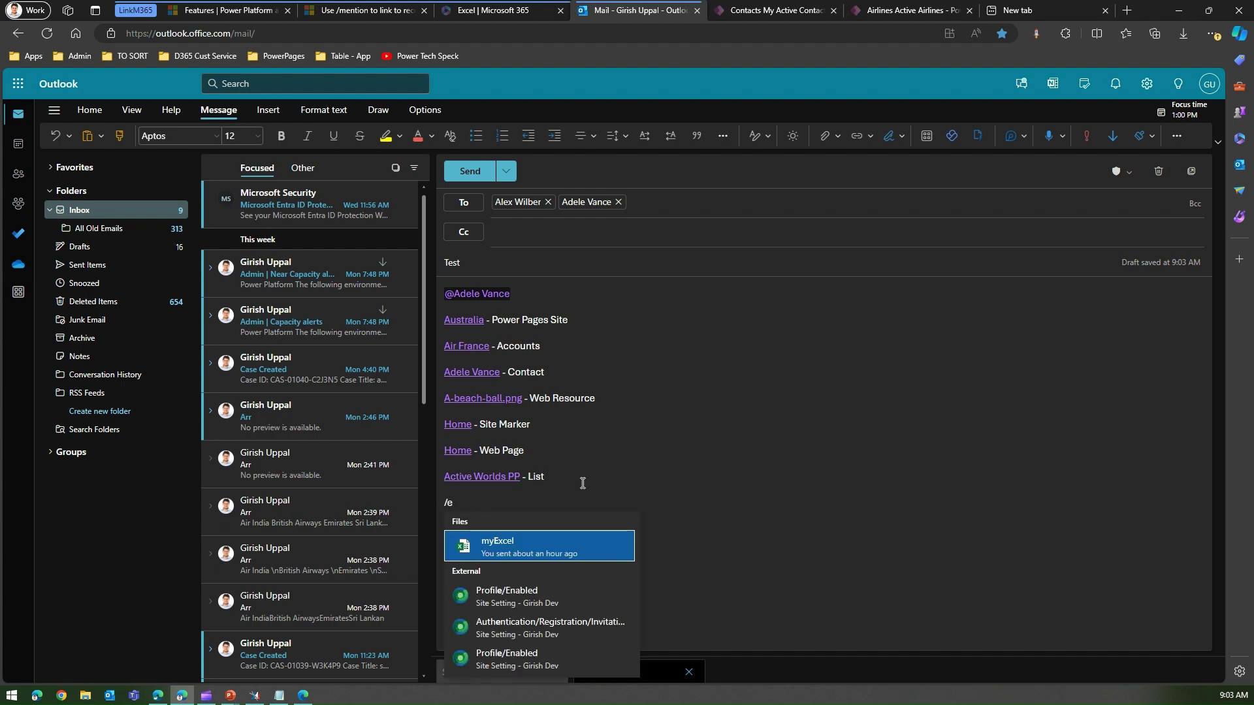
pyautogui.click(524, 604)
pyautogui.write('- Site Settings')
pyautogui.press('Return')
# - Try a / mention for "g" below the Site Settings line and again on a new line under the @ mention
pyautogui.write('/g')
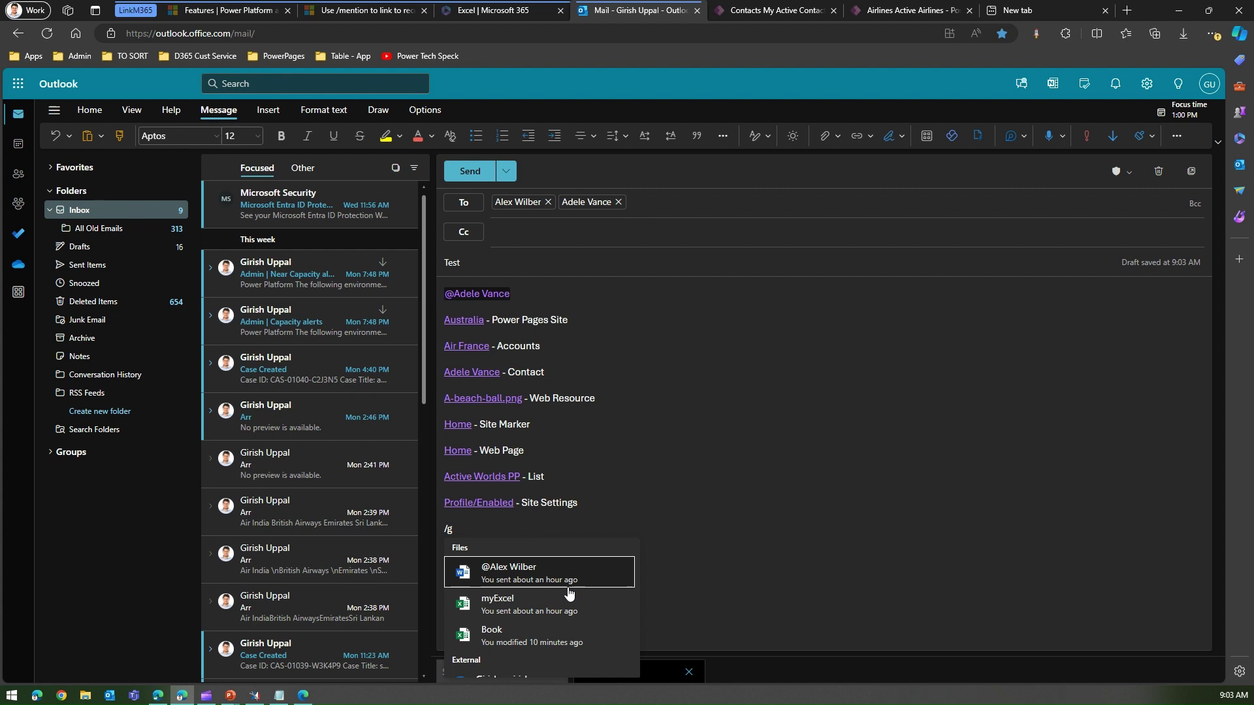
pyautogui.click(758, 467)
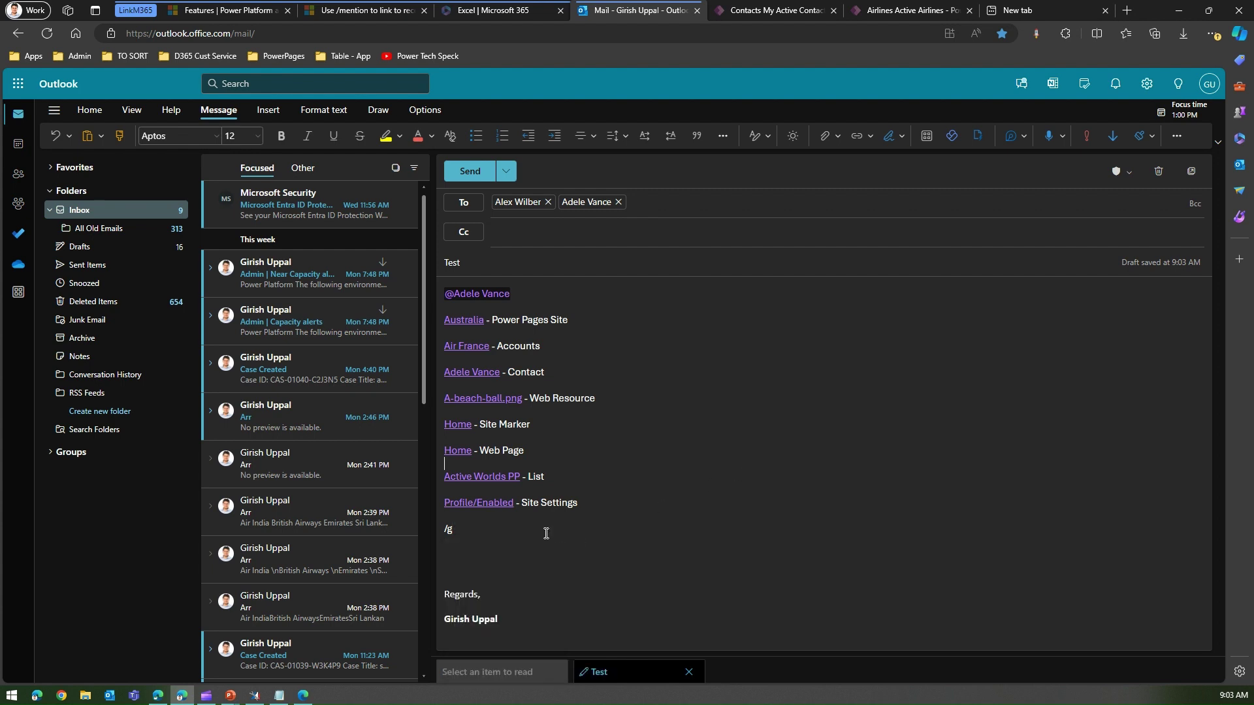
pyautogui.click(449, 307)
pyautogui.press('Return')
pyautogui.write('/g')
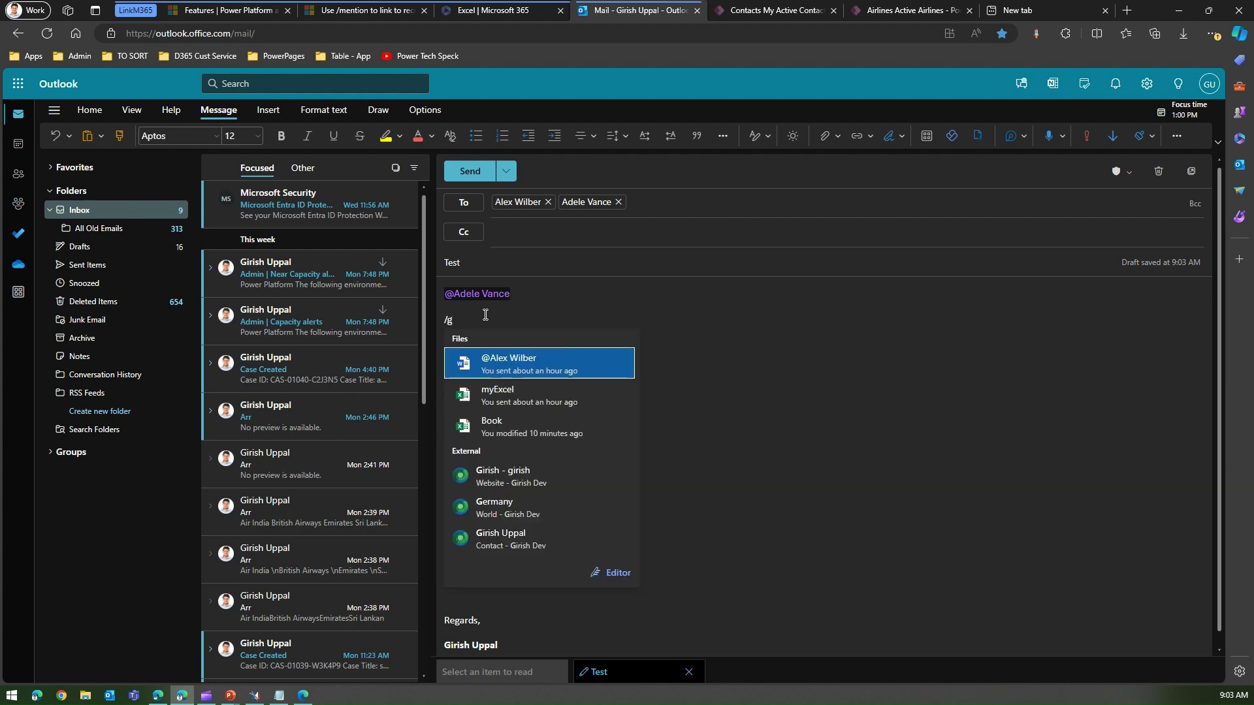
# - Search the / mention suggestions for "h", "i", "j" and "k" in turn on the new line
pyautogui.press('BackSpace')
pyautogui.write('h')
pyautogui.press('BackSpace')
pyautogui.write('i')
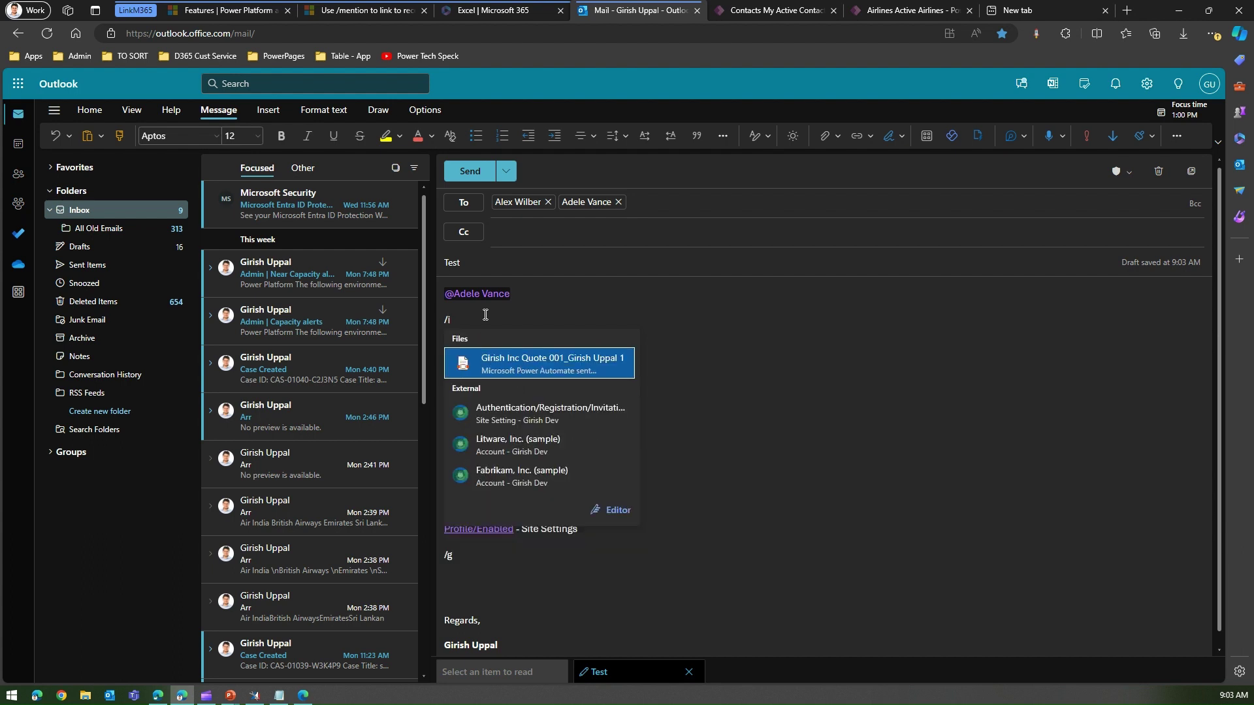
pyautogui.press('BackSpace')
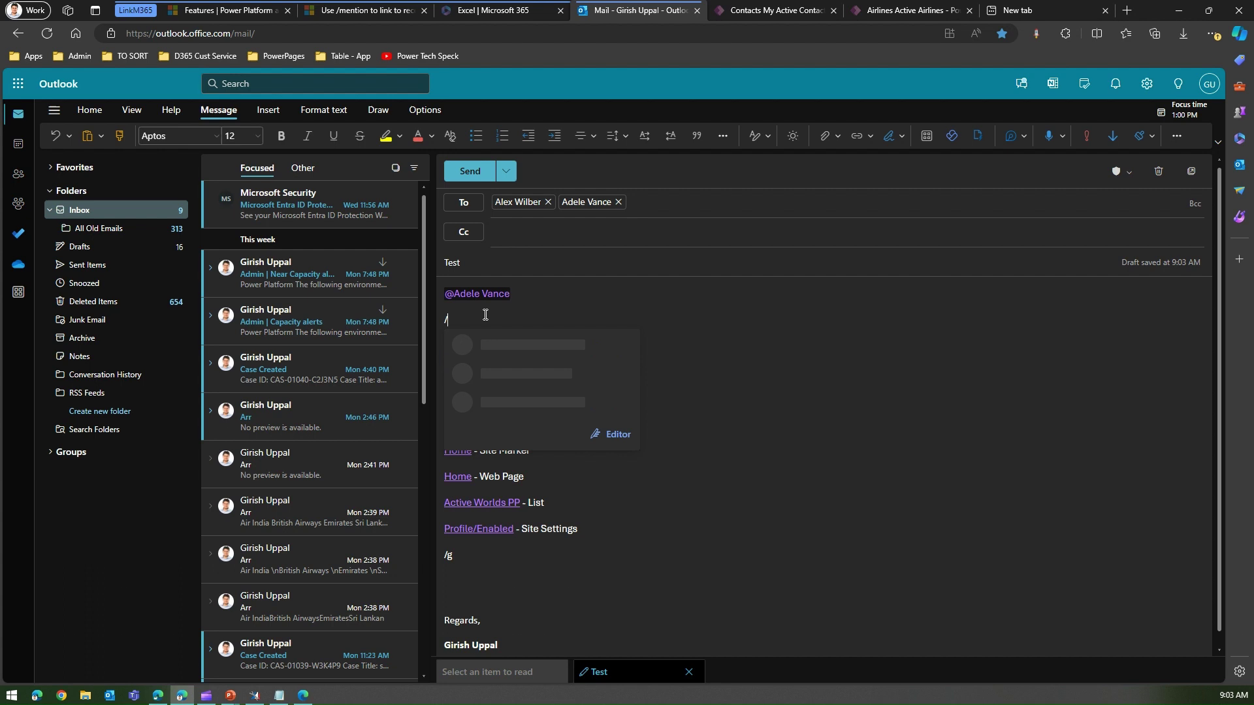
pyautogui.write('j')
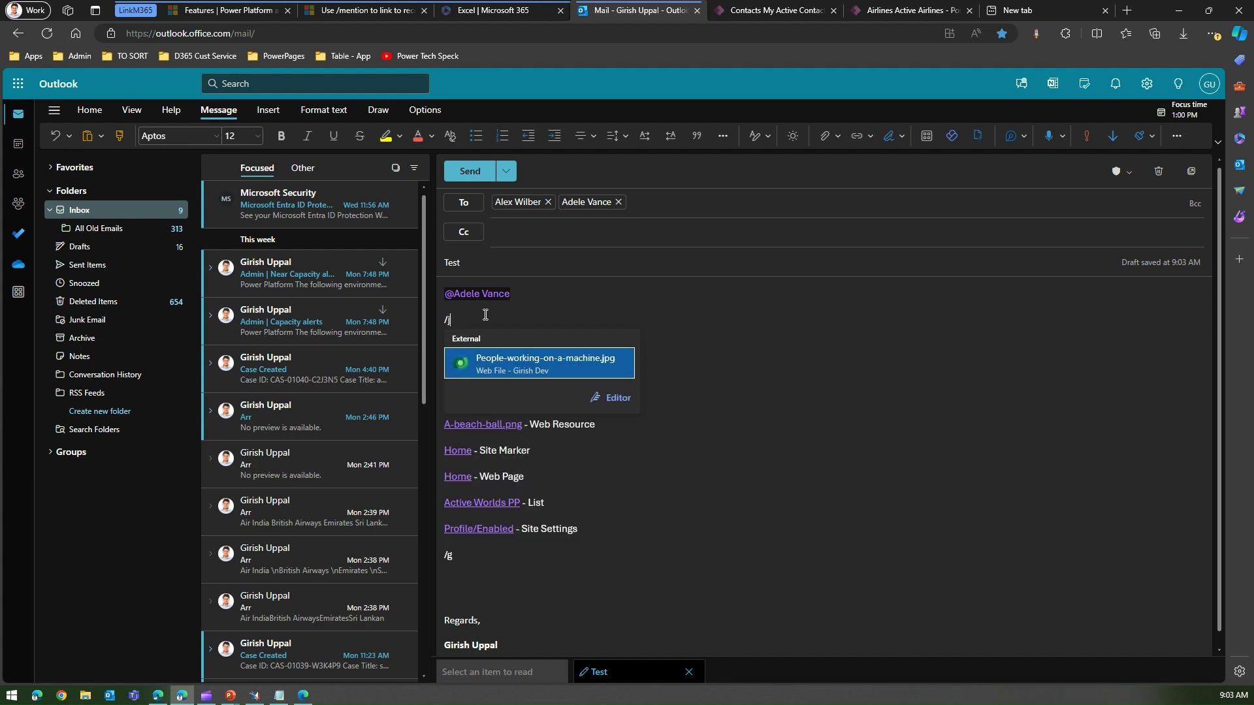
pyautogui.press('BackSpace')
pyautogui.write('k')
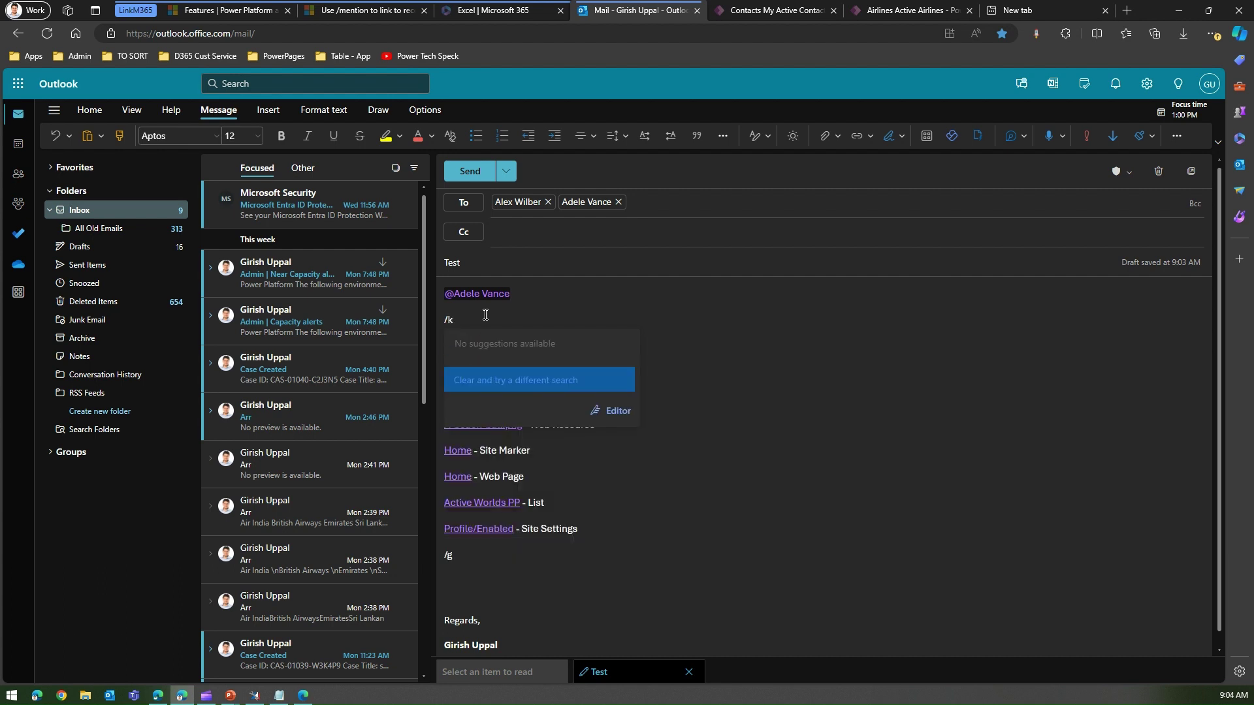
# - Search / mentions for "l", link the links/logout content snippet and label it "- Content Snippet"
pyautogui.press('BackSpace')
pyautogui.write('l')
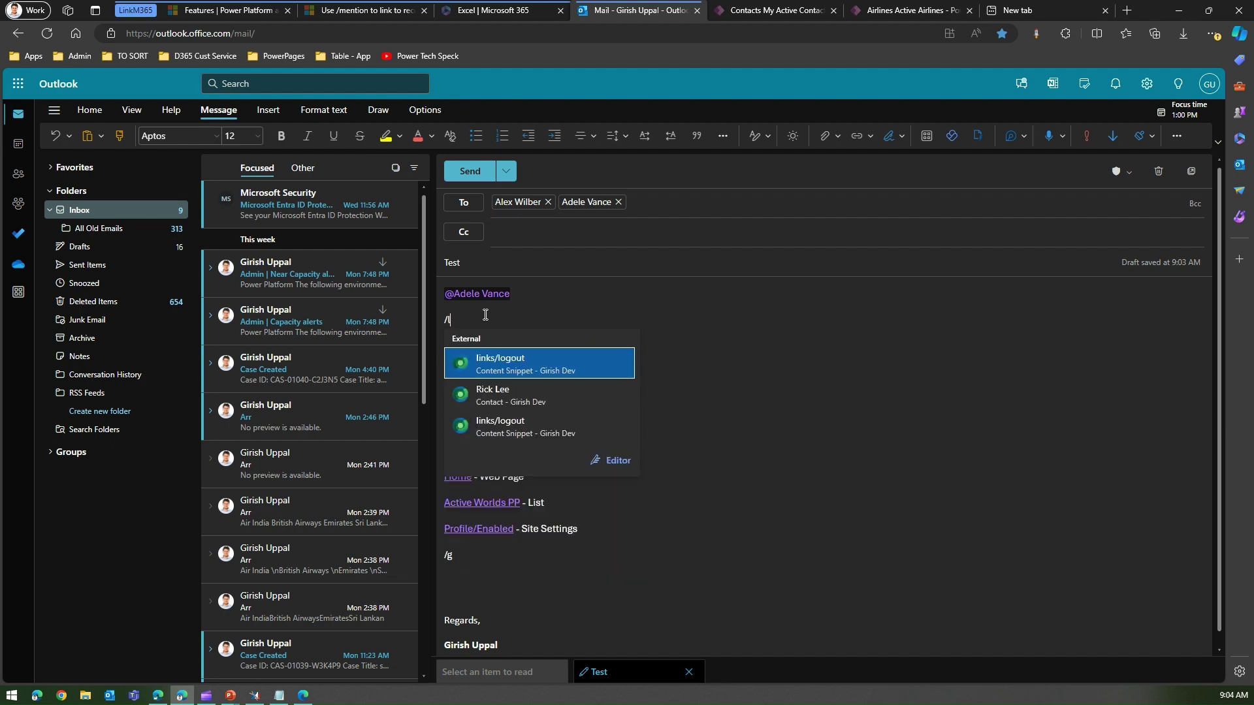
pyautogui.click(510, 424)
pyautogui.write('- Co')
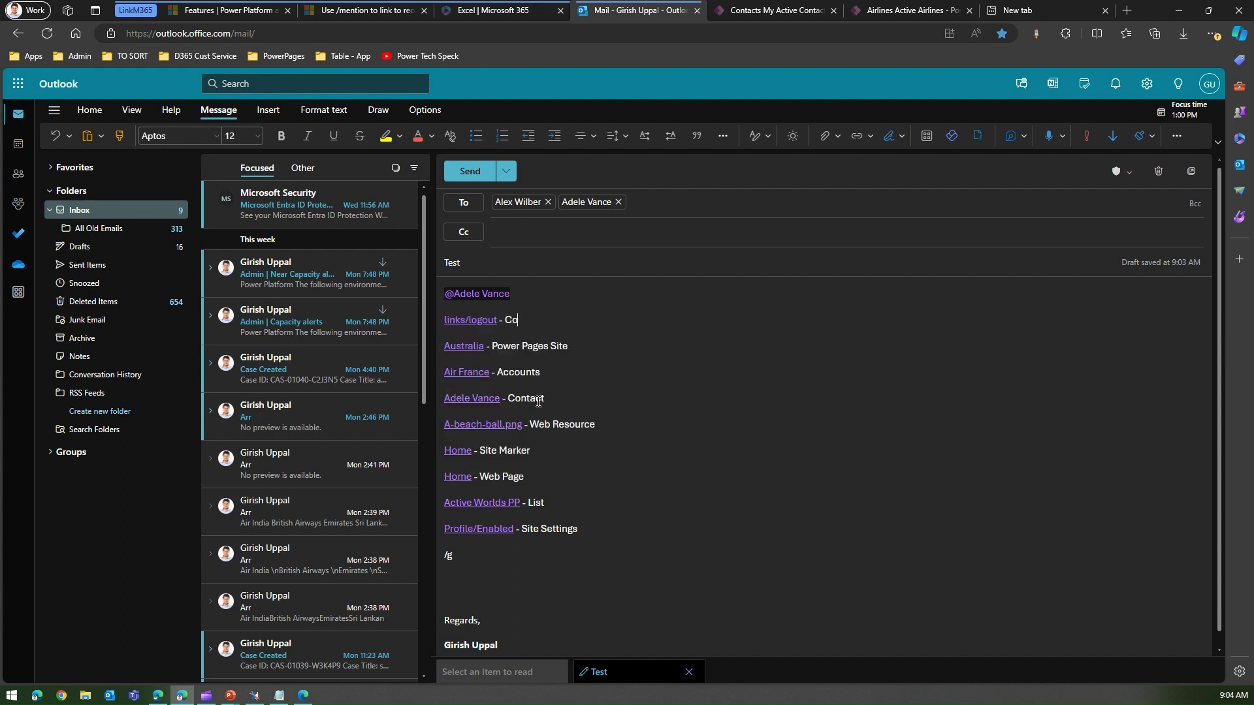
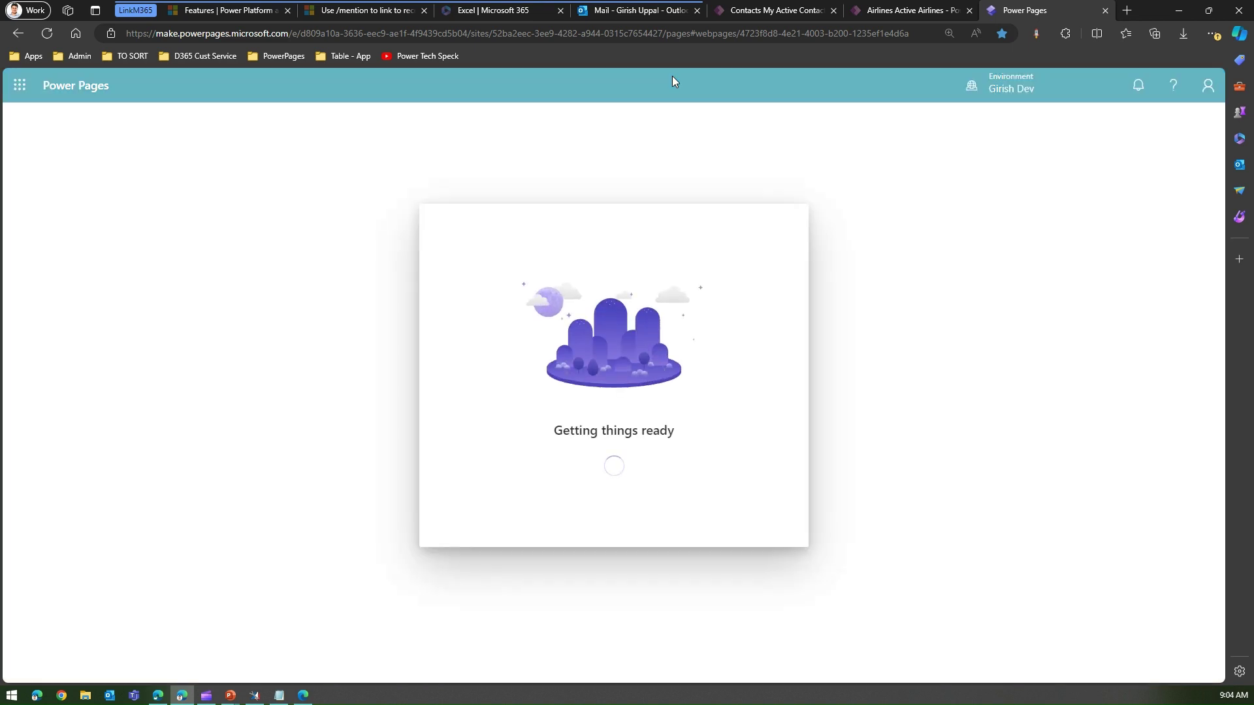
# - Open Power Pages Management from the site's design studio and examine the Site Settings list and the other record types in the navigation
pyautogui.moveTo(655, 10)
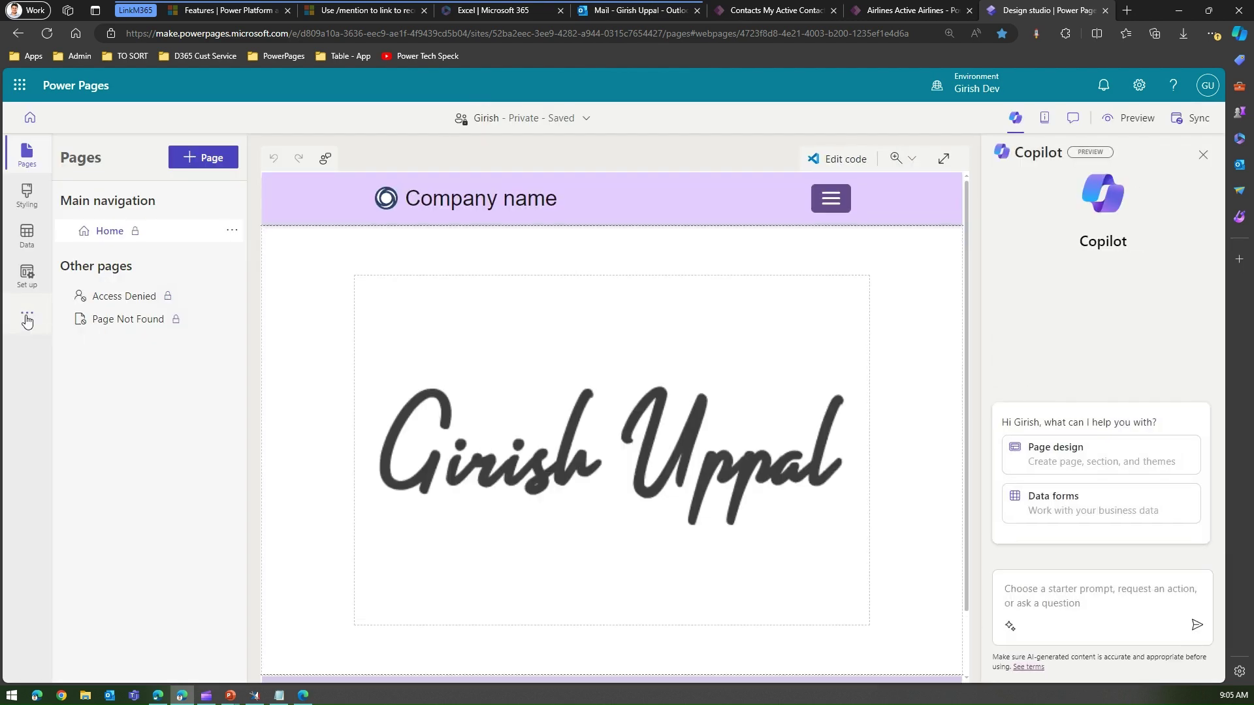
pyautogui.click(27, 320)
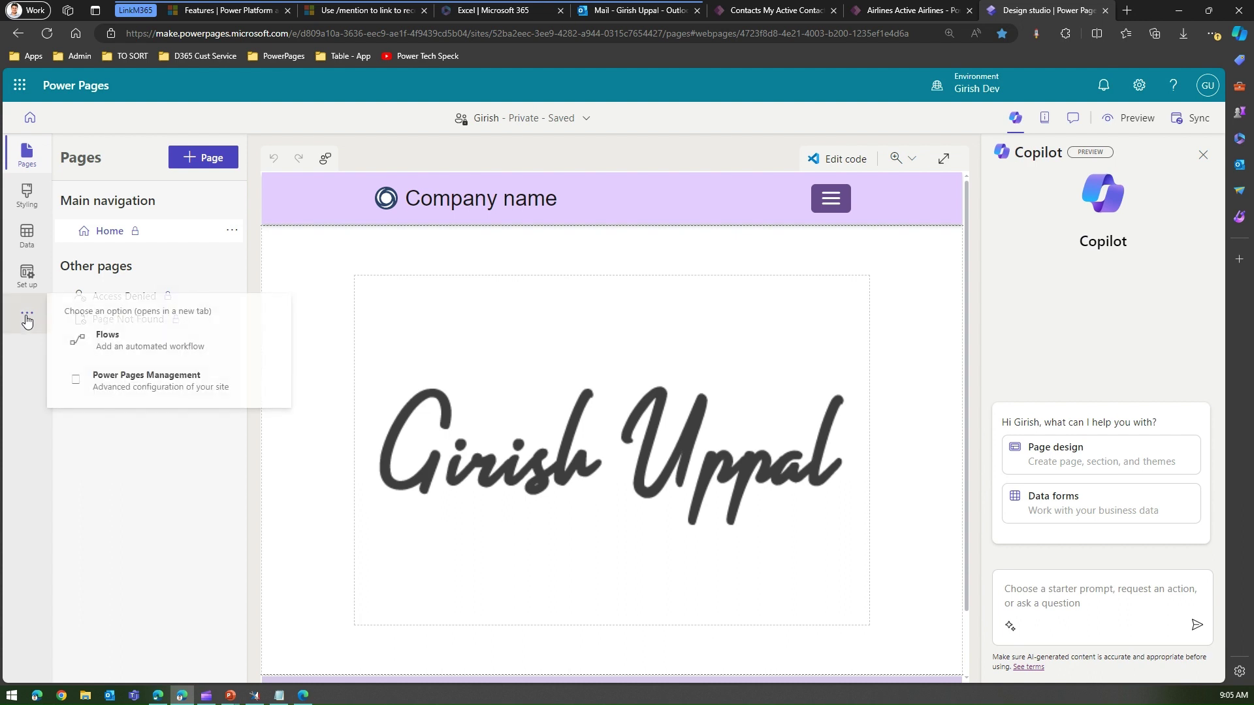
pyautogui.click(119, 383)
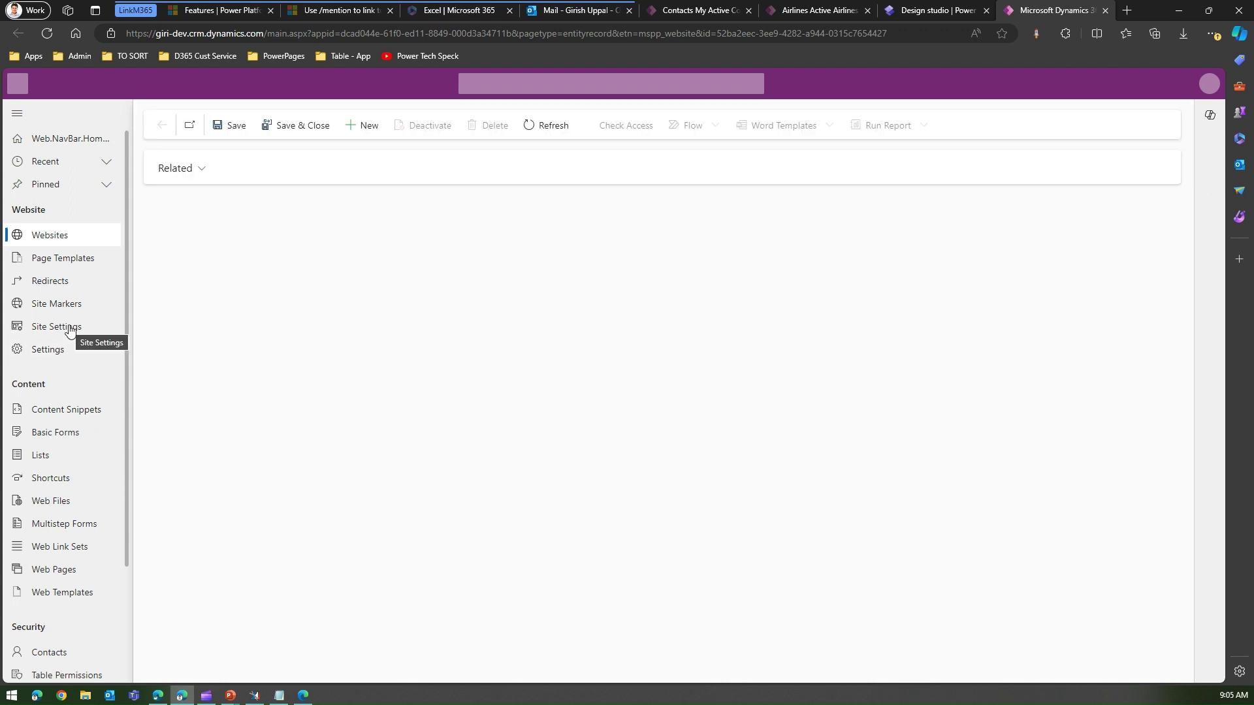
pyautogui.click(69, 330)
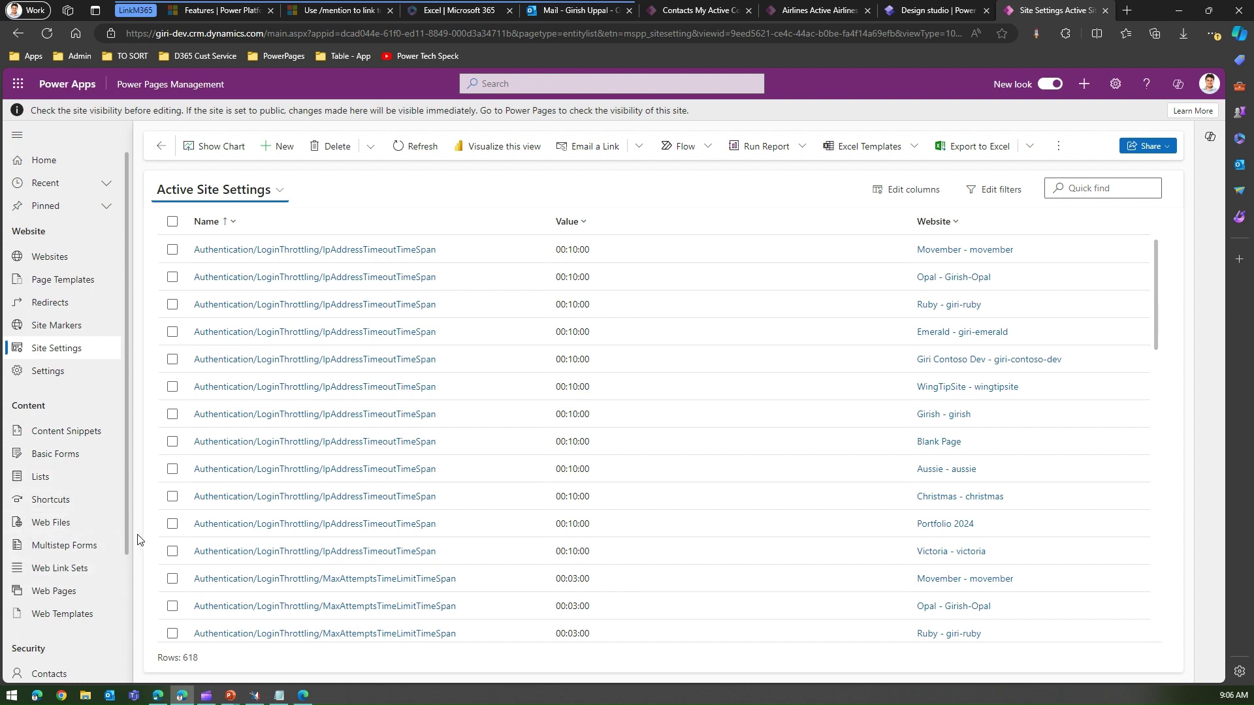
pyautogui.scroll(-2, 126, 543)
pyautogui.scroll(-3, 123, 602)
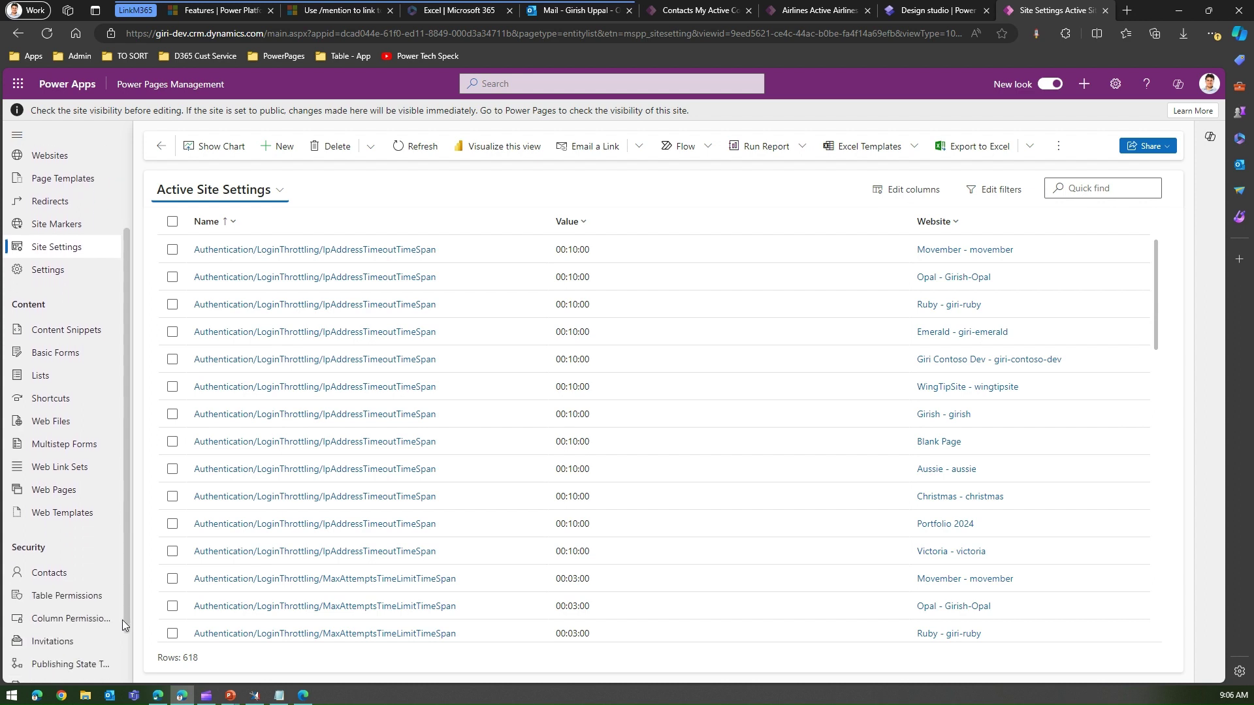
pyautogui.scroll(4, 127, 503)
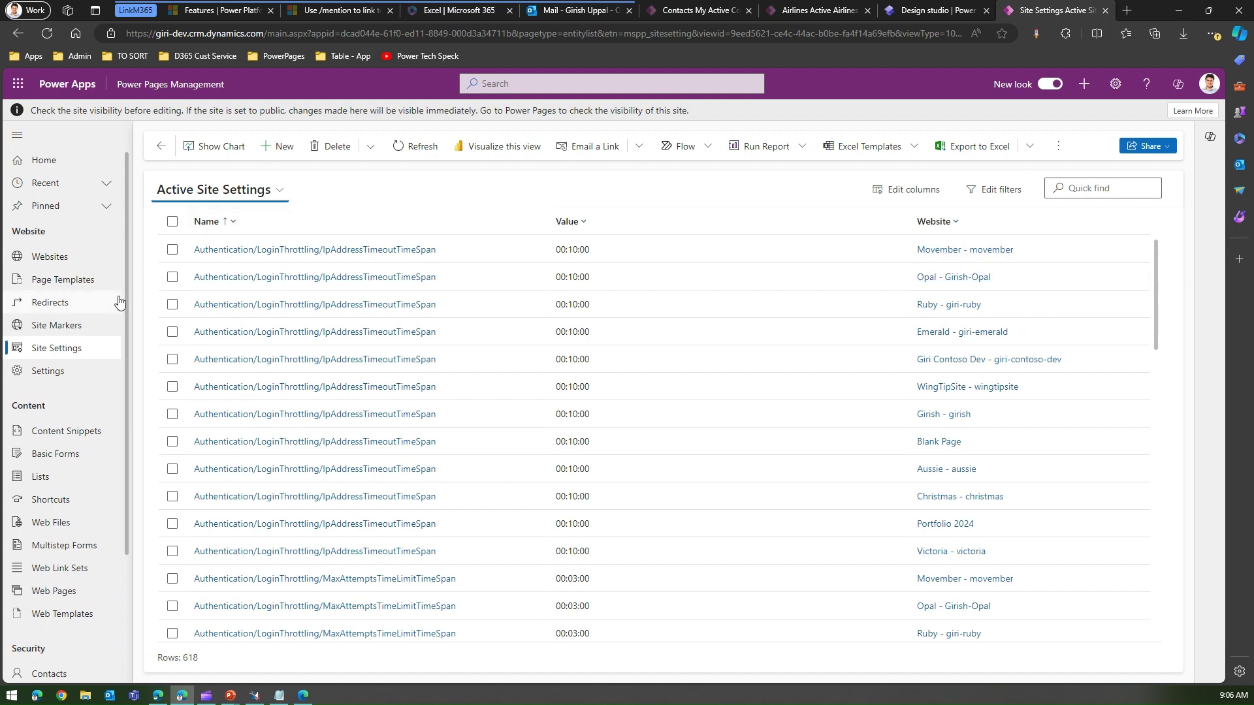
# - Review the linked records in the Outlook draft and return to the environment's Features settings in the Power Platform admin center
pyautogui.click(564, 10)
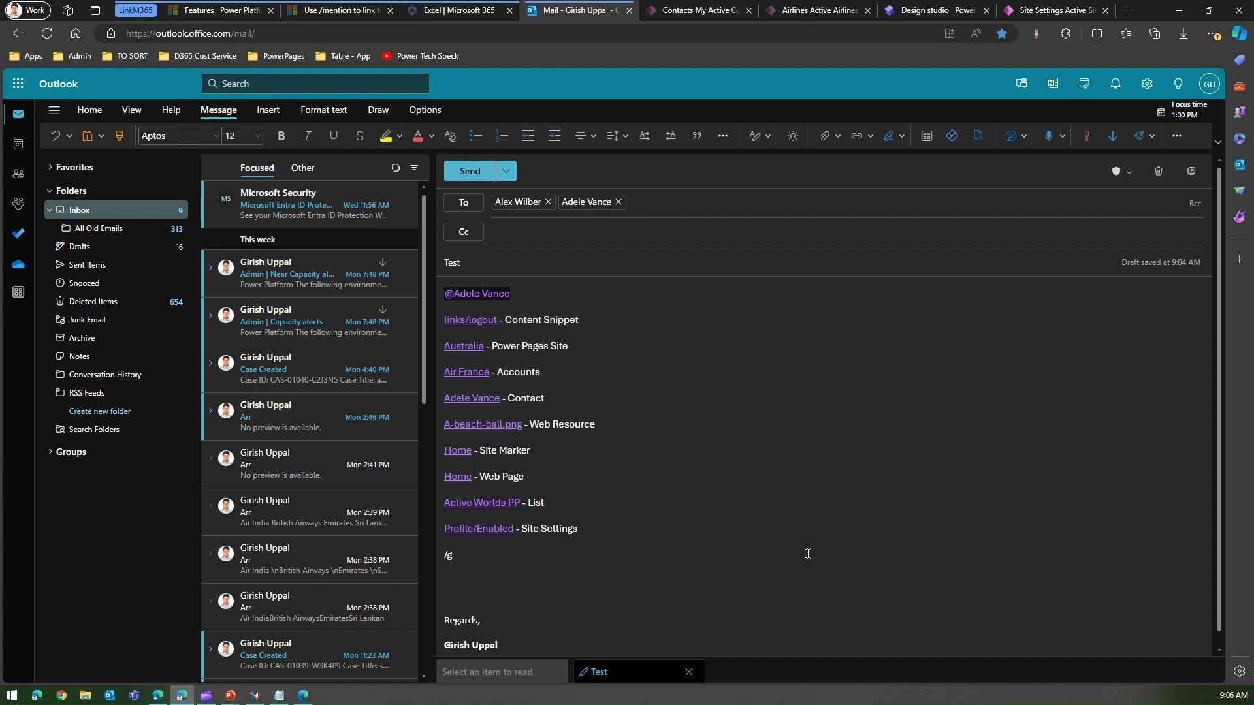
pyautogui.click(222, 12)
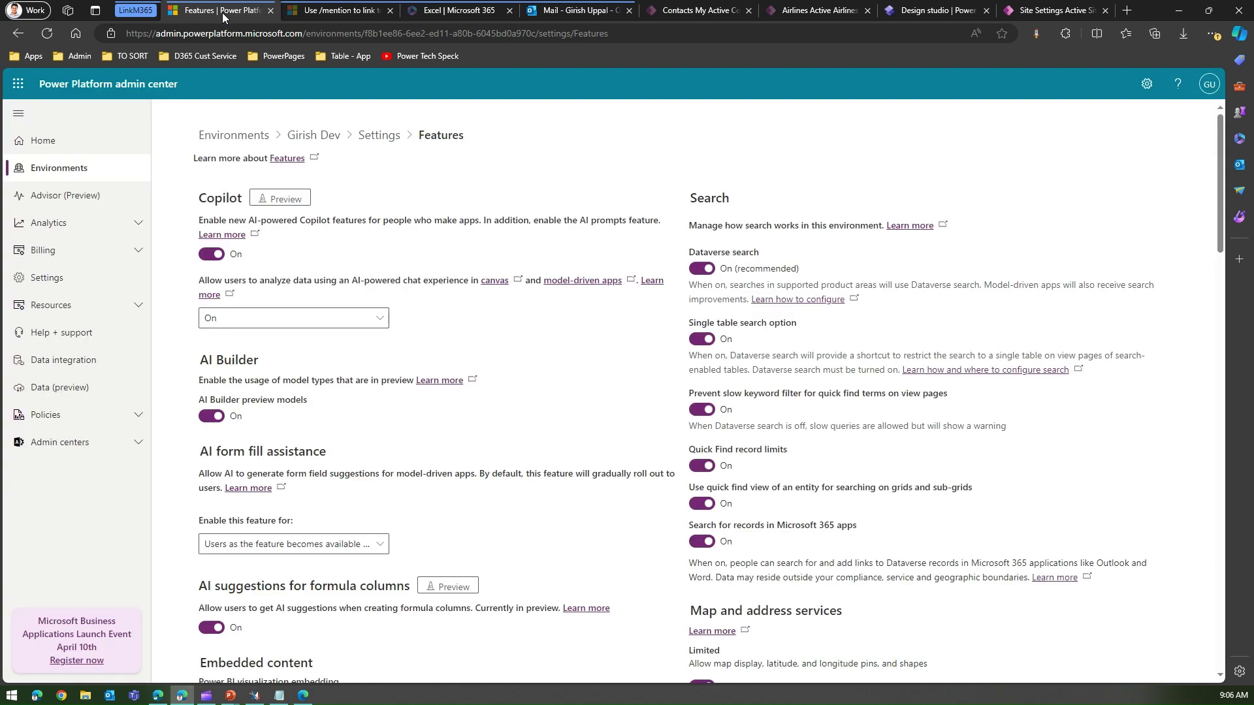